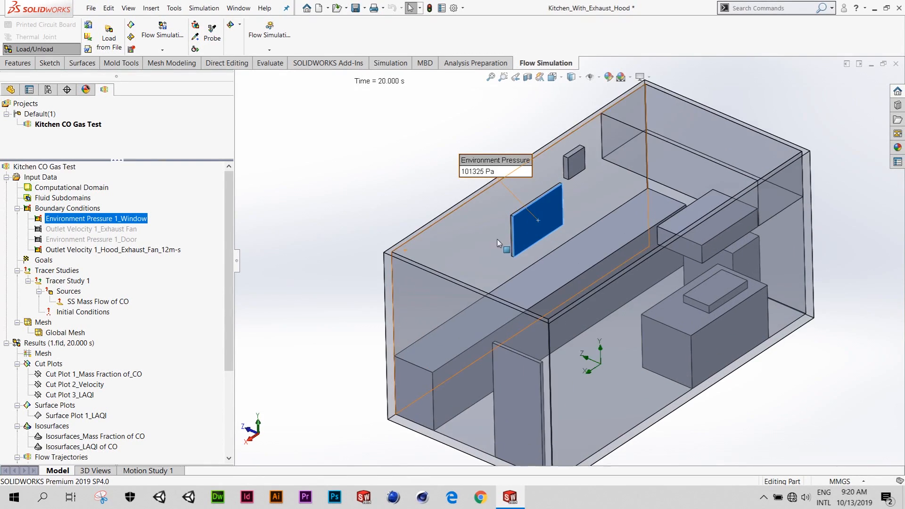
- Examine the environment pressure boundary condition on the kitchen window from different view angles
scroll(490, 245, "up", 2)
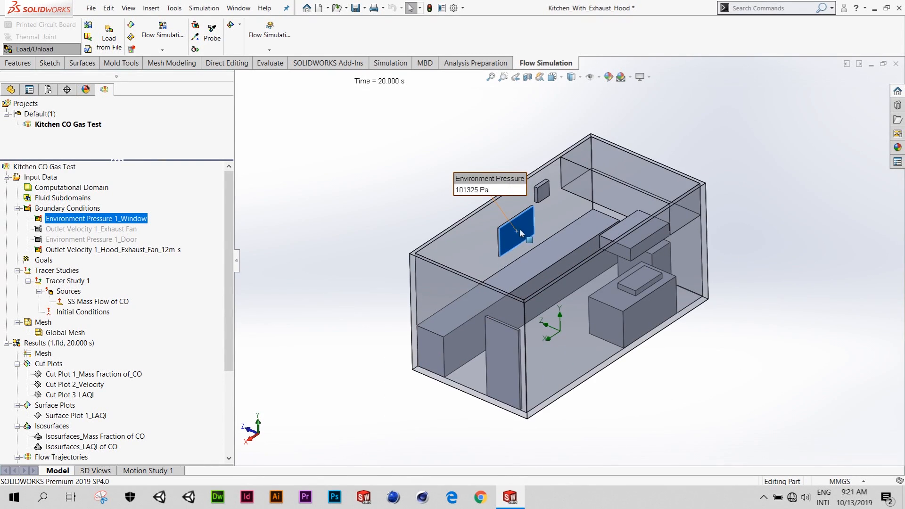
mouse_move(521, 233)
middle_mouse_down()
mouse_move(543, 245)
mouse_move(528, 231)
mouse_move(531, 221)
mouse_move(532, 231)
middle_mouse_up()
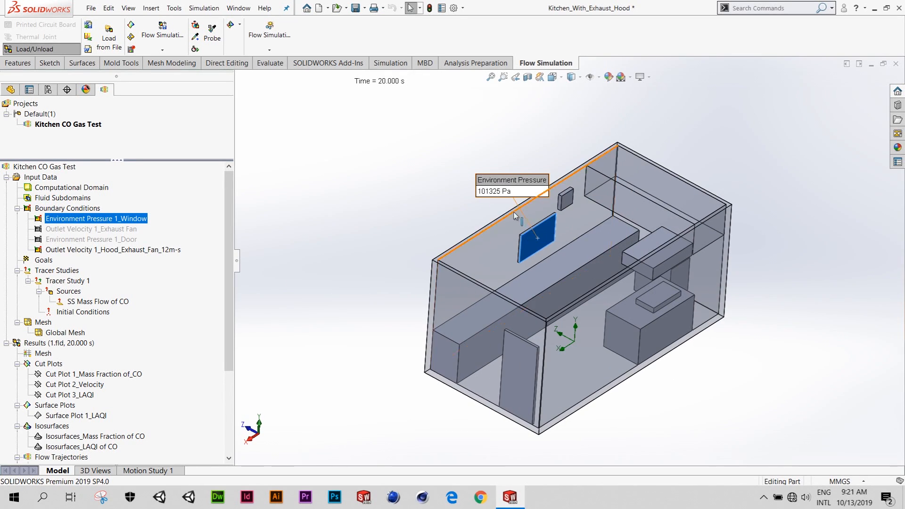
middle_click_drag(554, 256, 528, 269)
- Highlight the hood exhaust fan's outlet velocity boundary condition and inspect its face on the underside of the hood
left_click(129, 250)
middle_click_drag(579, 248, 589, 252)
scroll(634, 278, "down", 5)
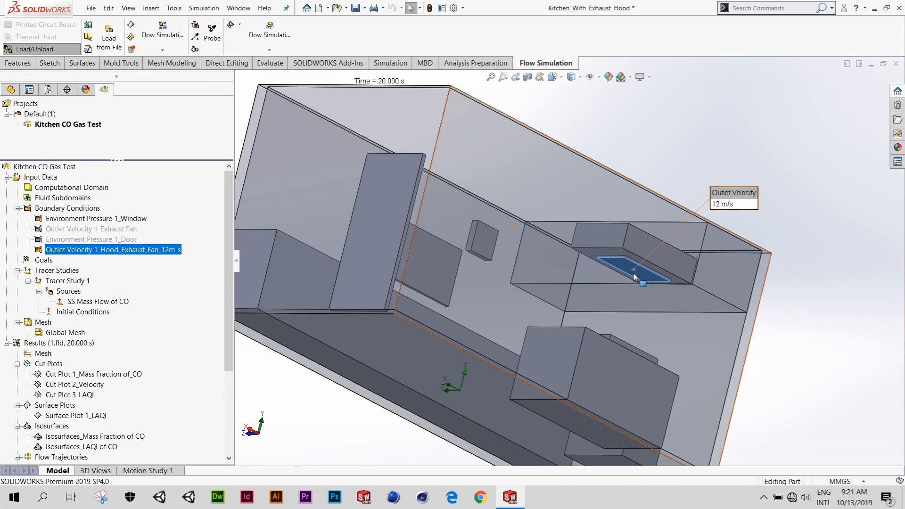
scroll(634, 277, "up", 2)
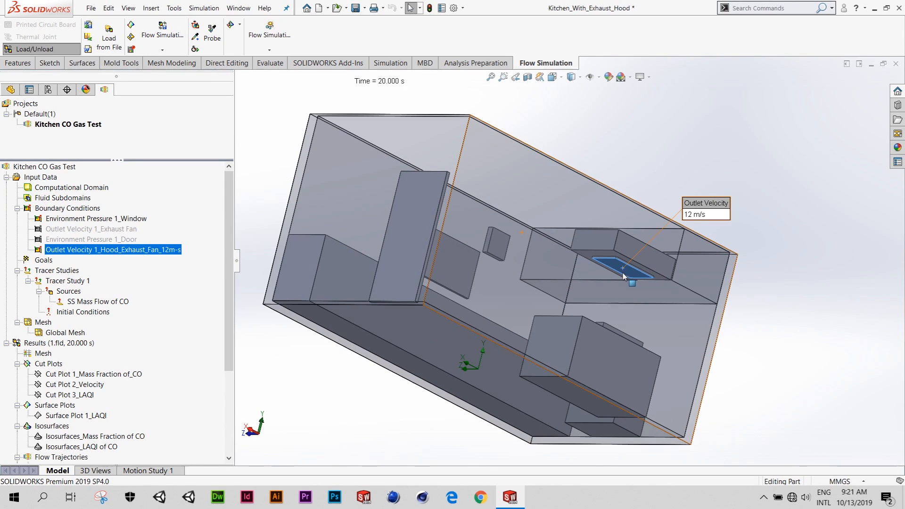
middle_click_drag(623, 275, 500, 217, "ctrl")
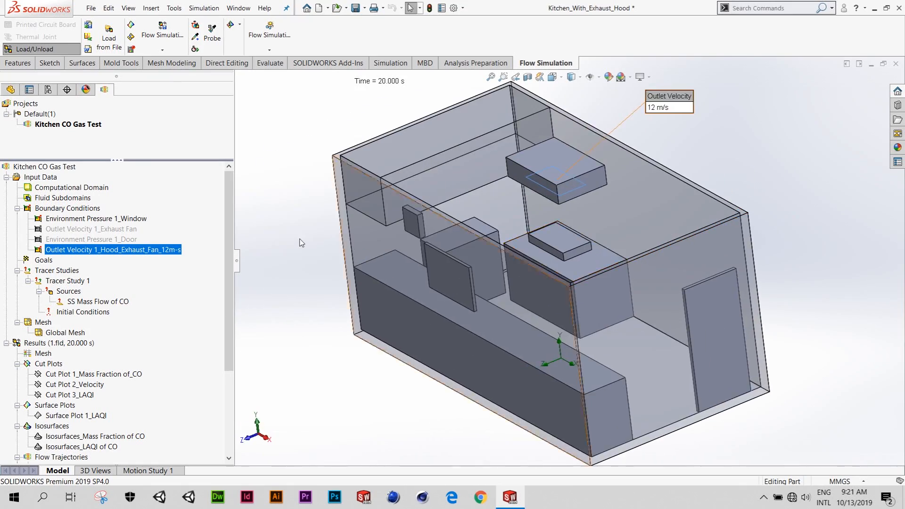
- Highlight the CO mass flow source of Tracer Study 1, inspect it on the stove, and clear the selection
left_click(104, 303)
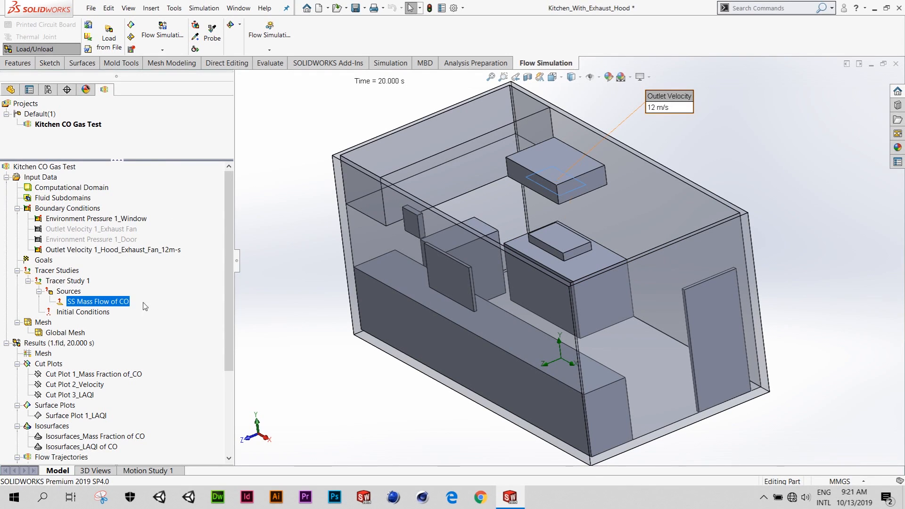
middle_click_drag(509, 255, 536, 250)
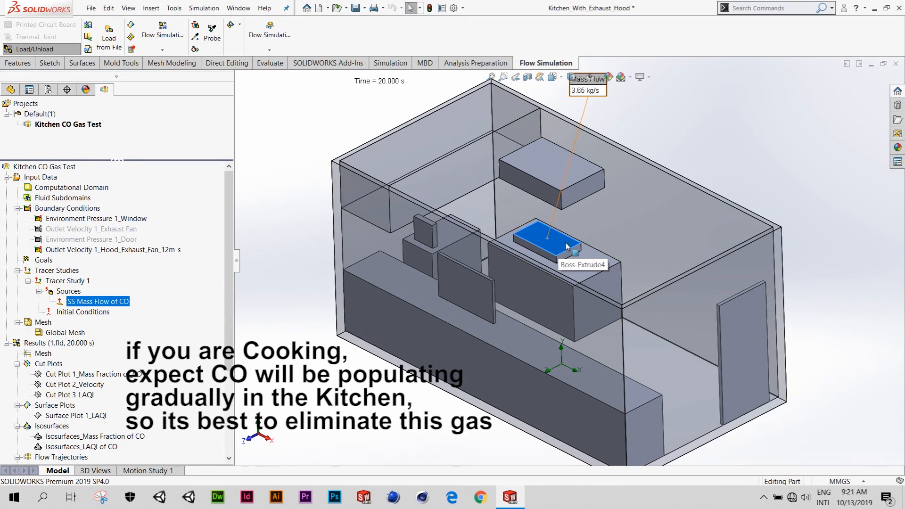
middle_click_drag(568, 244, 569, 239)
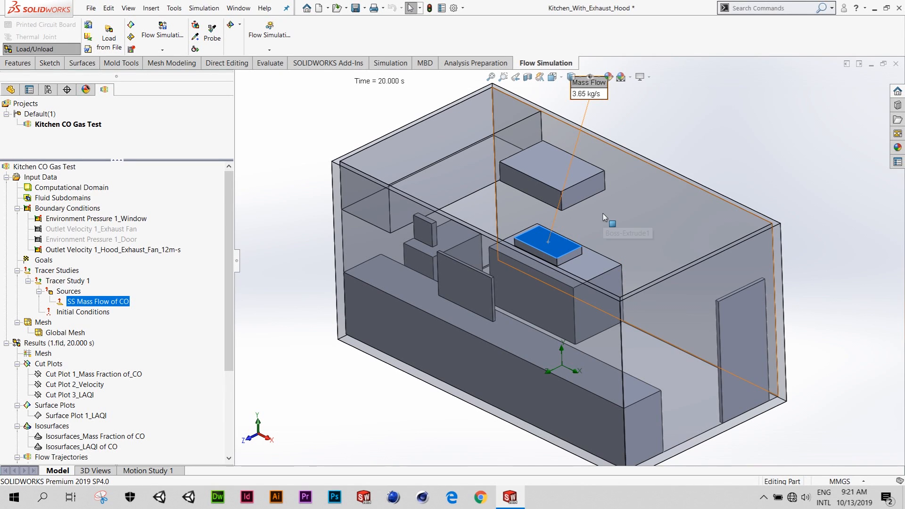
key("Escape")
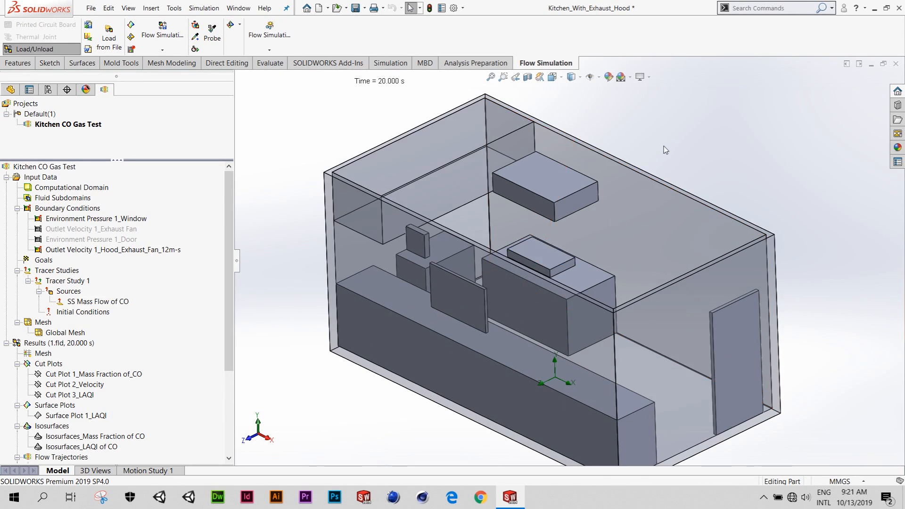
scroll(588, 214, "up", 2)
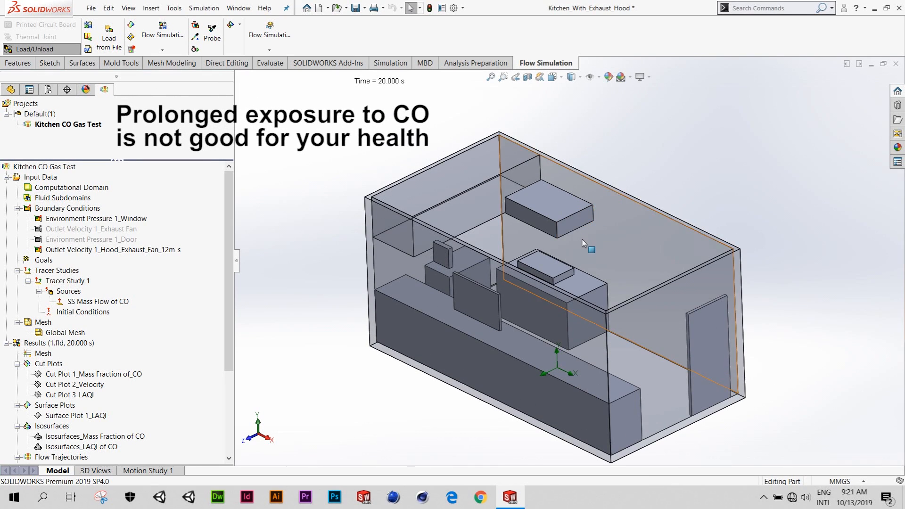
middle_click_drag(583, 242, 580, 215)
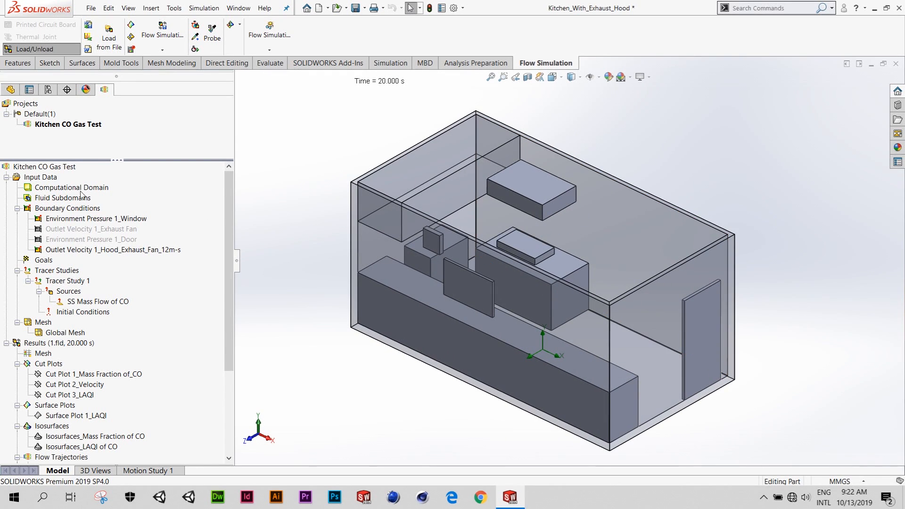
- Review the project's general settings for analysis type, gravity components, fluids, wall conditions and initial conditions, and close them without changes
right_click(46, 177)
left_click(130, 182)
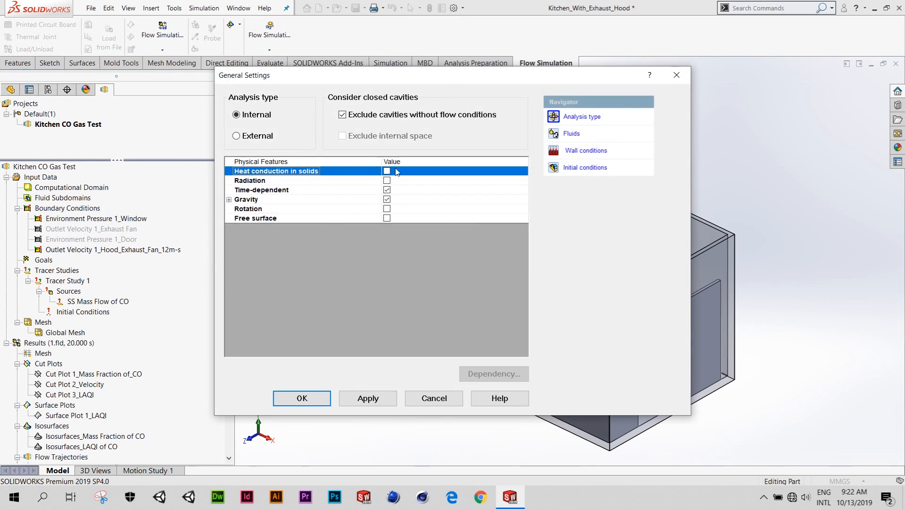
left_click(251, 199)
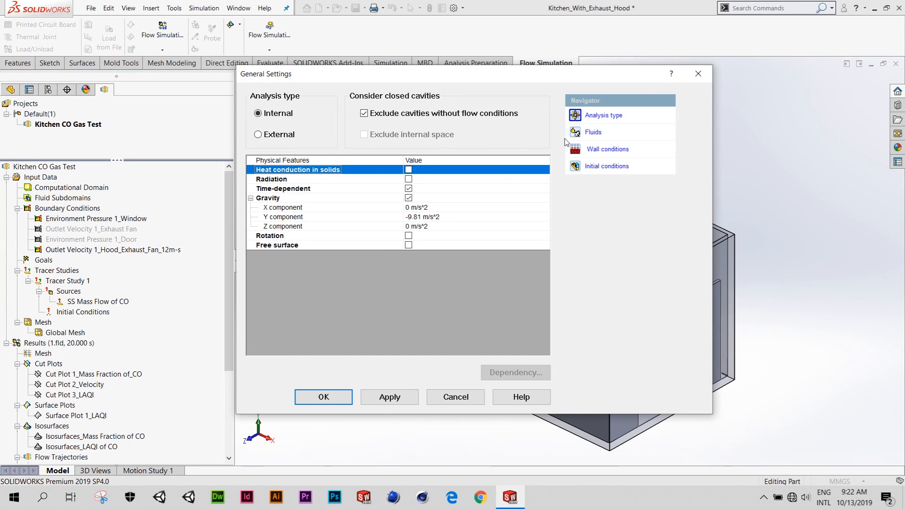
left_click(592, 132)
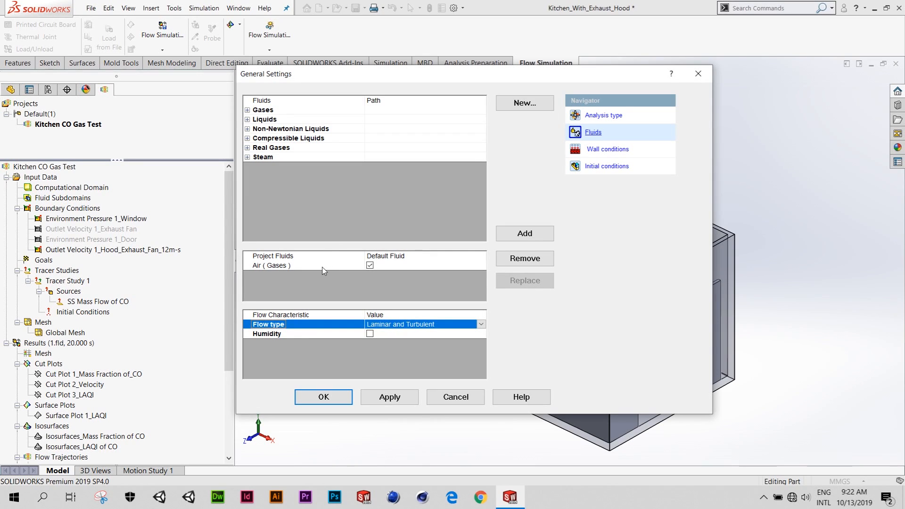
left_click(602, 150)
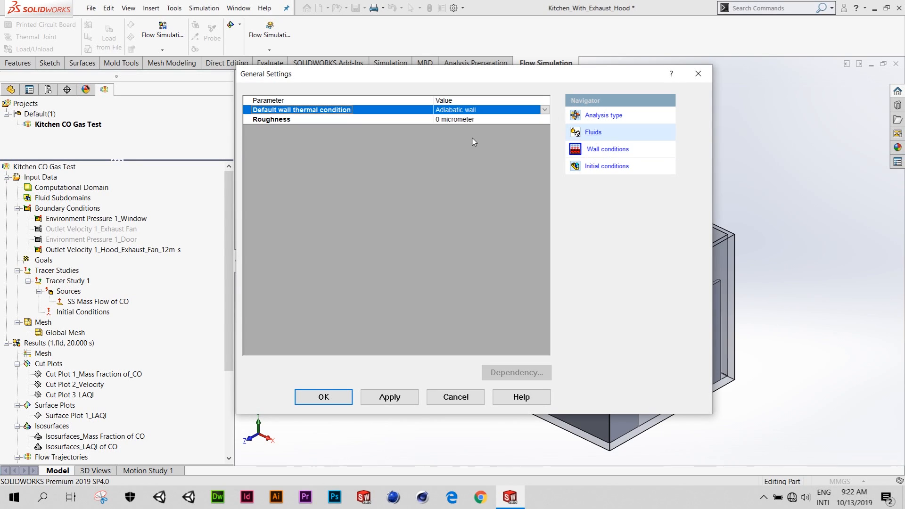
left_click(607, 167)
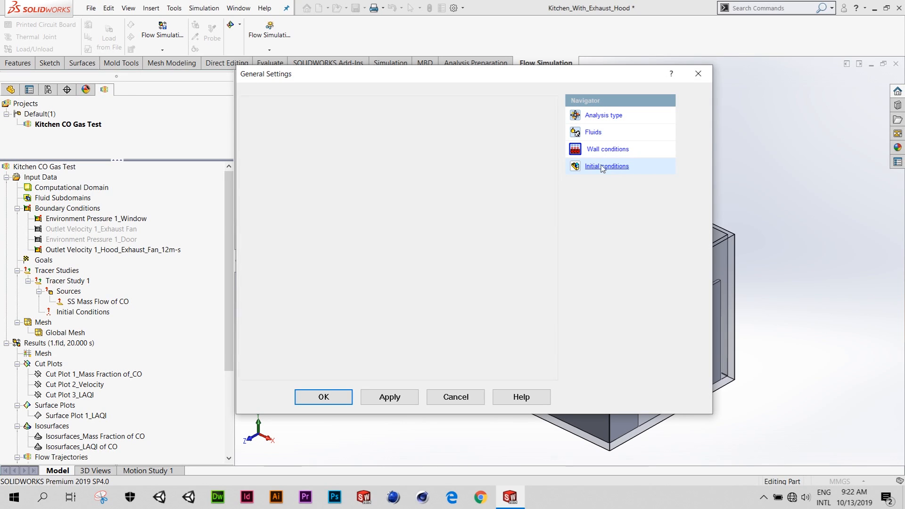
left_click(247, 223)
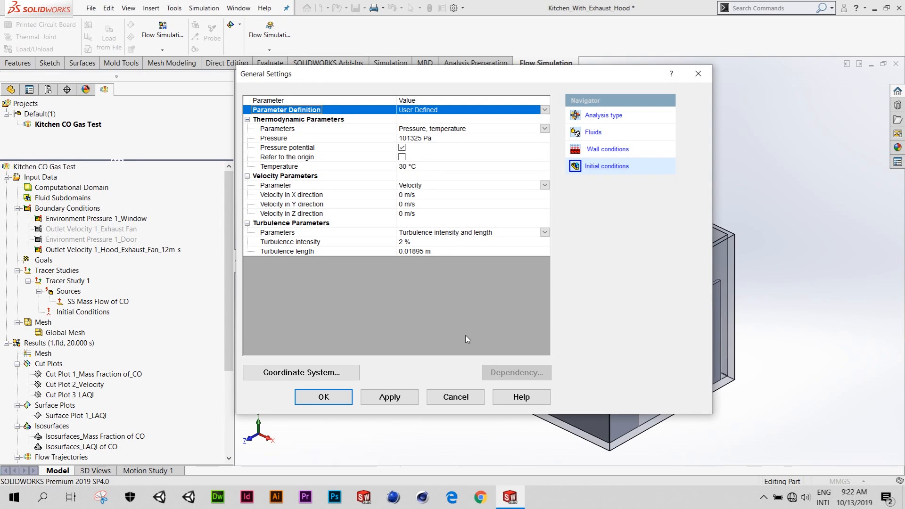
left_click(464, 400)
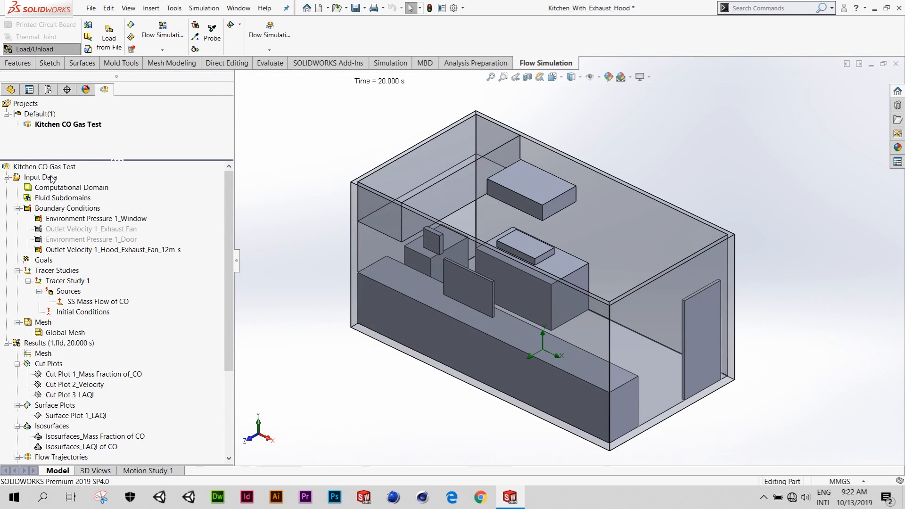
- Review the finishing and saving settings in the calculation control options and close them without changes
right_click(52, 178)
left_click(170, 235)
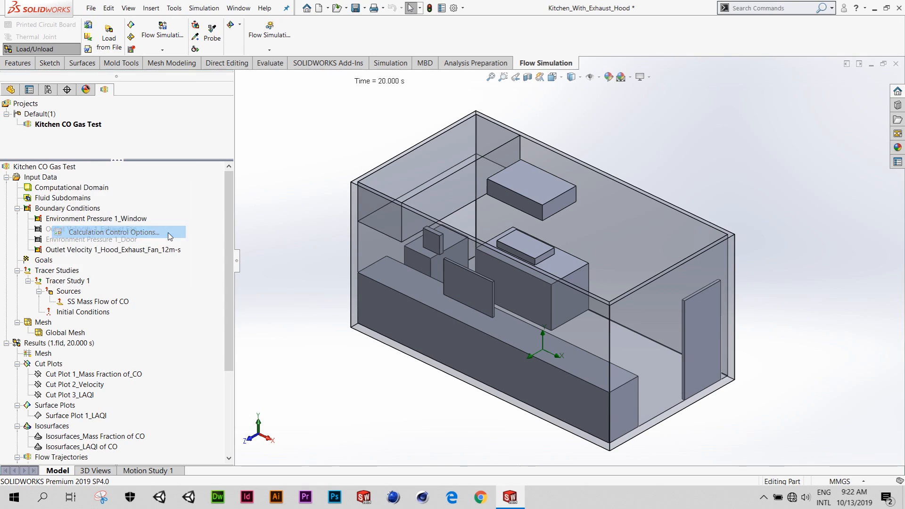
left_click_drag(396, 121, 464, 122)
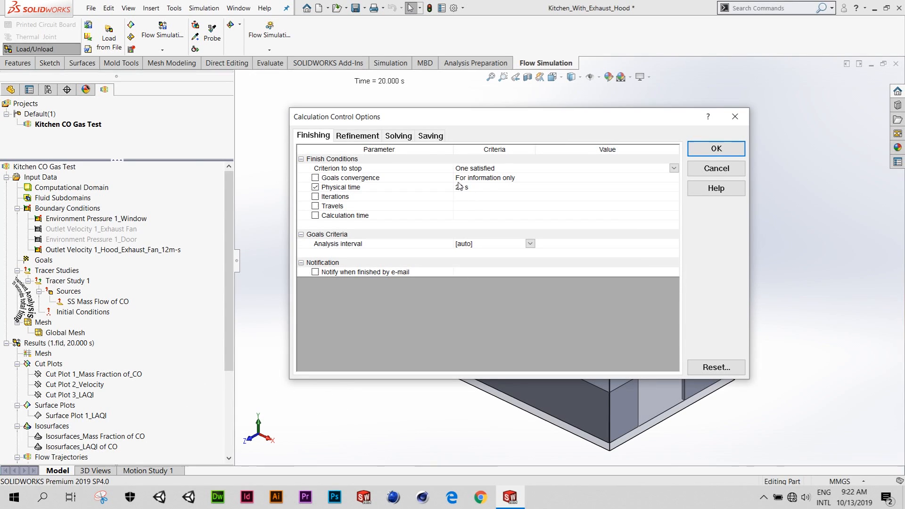
left_click(431, 137)
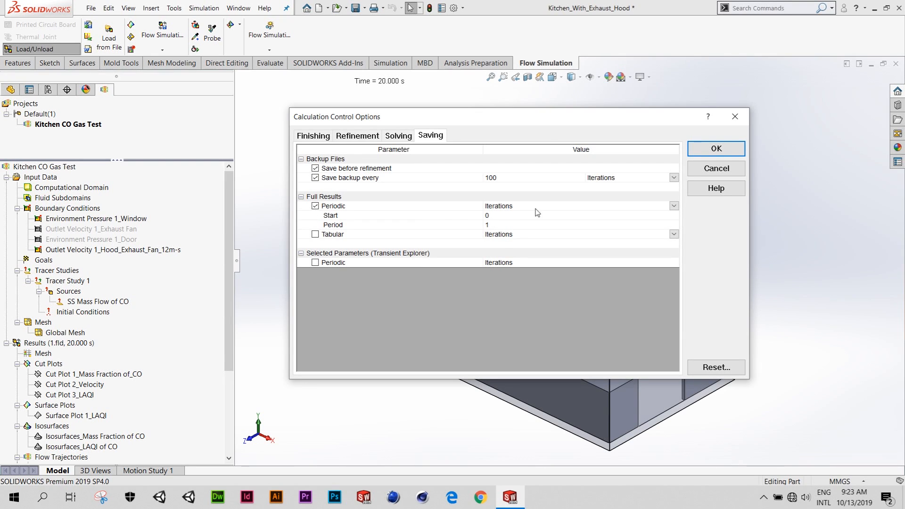
left_click(716, 169)
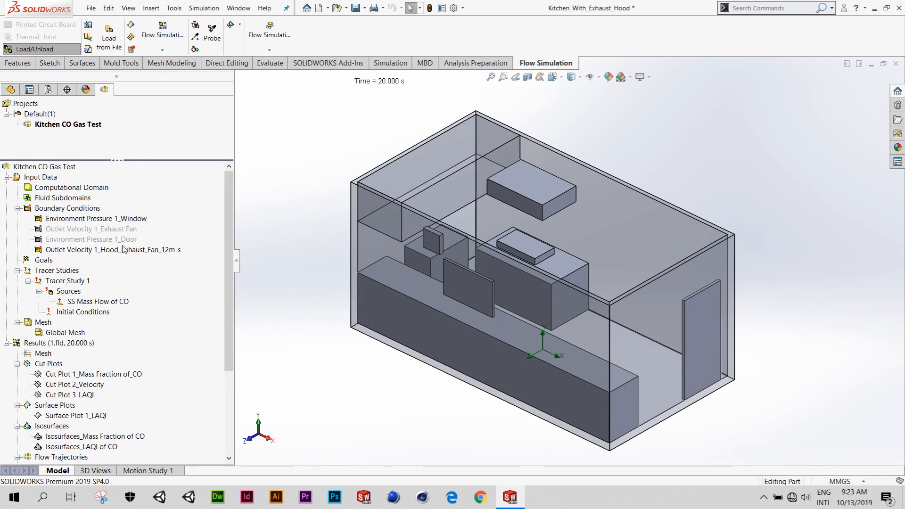
- Compare the positions of the window's environment pressure and the hood fan's outlet velocity boundary conditions in the kitchen
left_click(118, 220)
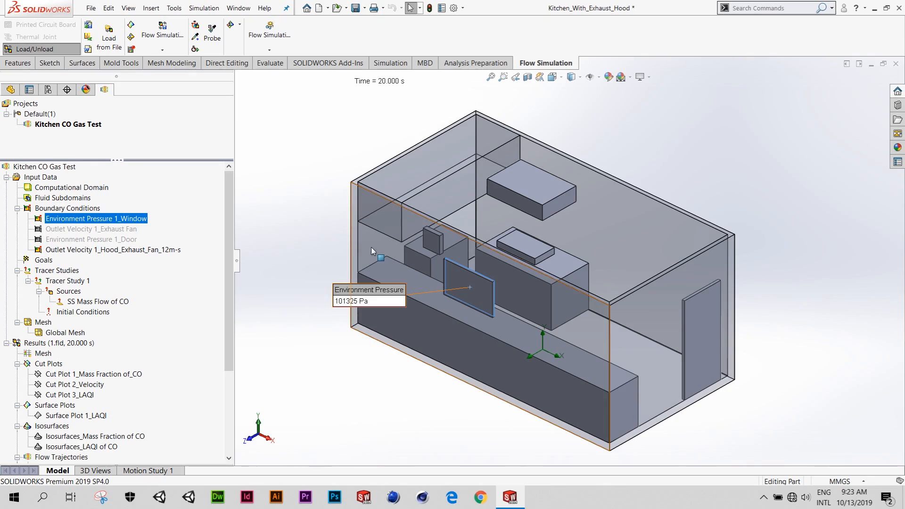
middle_click_drag(371, 247, 516, 252)
middle_click_drag(473, 231, 342, 221)
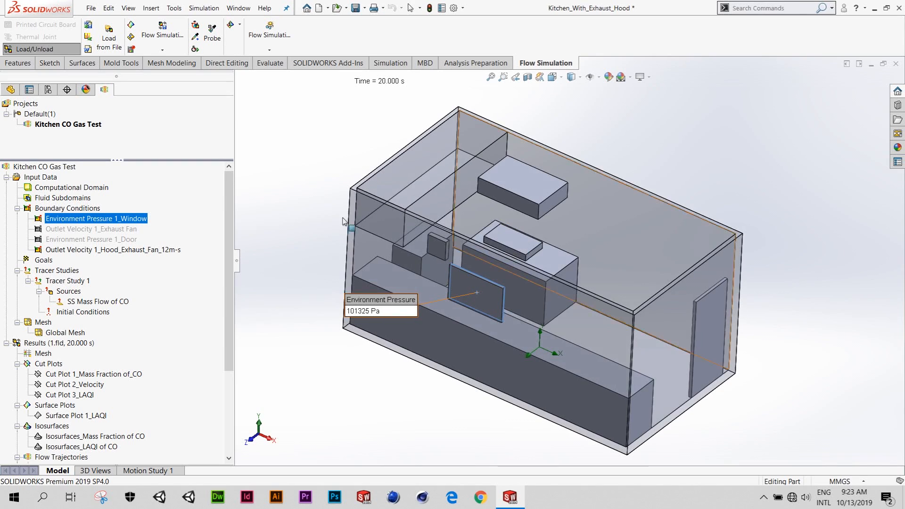
left_click(127, 250)
middle_click_drag(466, 249, 480, 239)
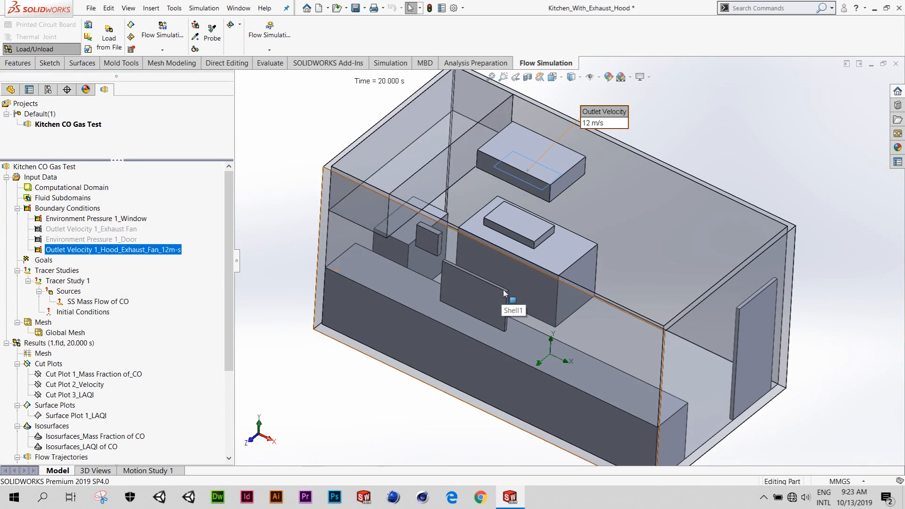
middle_click_drag(505, 303, 425, 302)
mouse_move(230, 327)
left_mouse_down()
mouse_move(227, 405)
mouse_move(228, 330)
left_mouse_up()
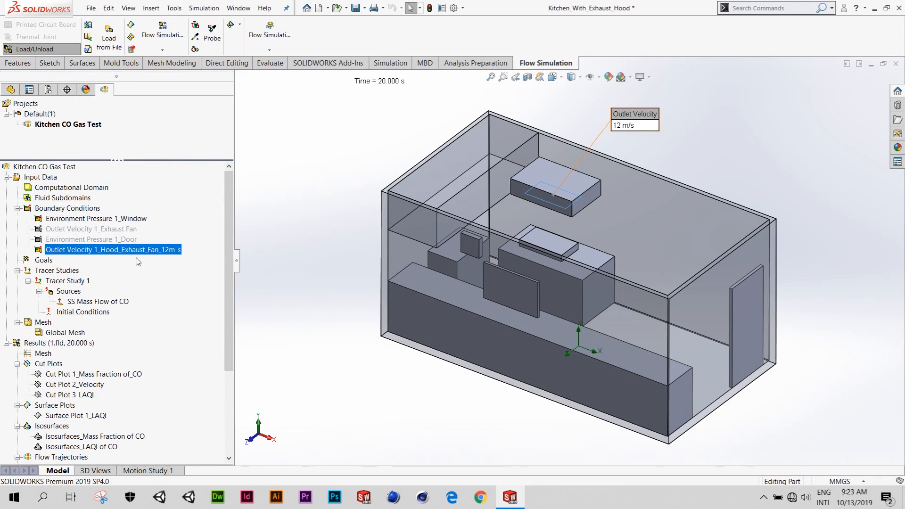
- Show the cut plot of the CO mass fraction in the kitchen model
scroll(113, 307, "down", 1)
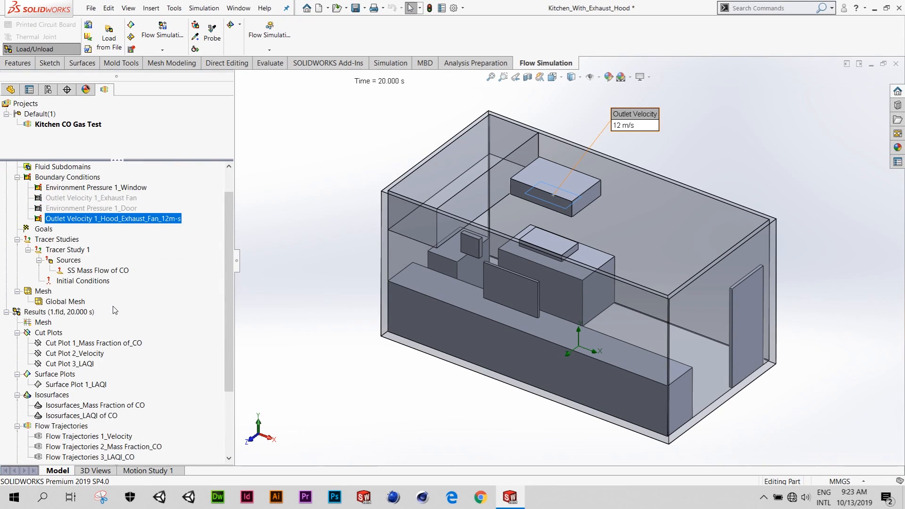
right_click(116, 346)
left_click(141, 366)
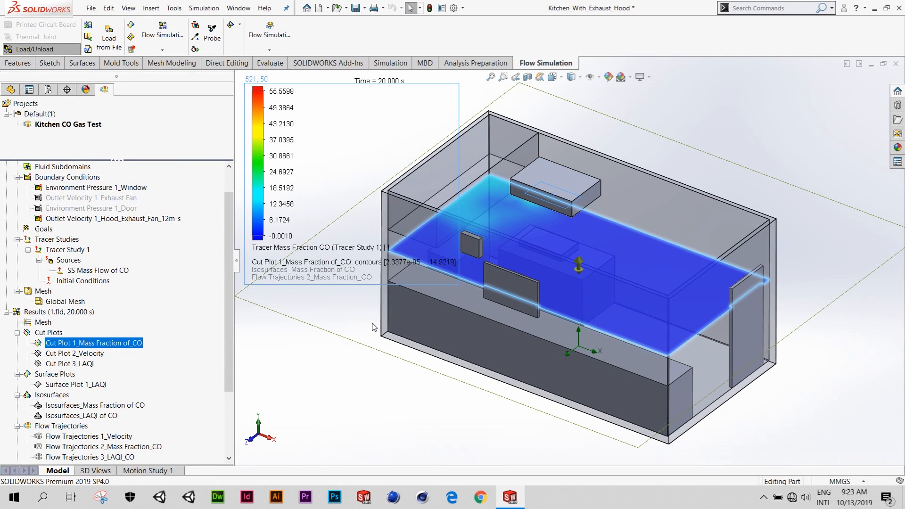
middle_click_drag(514, 330, 578, 307, "ctrl")
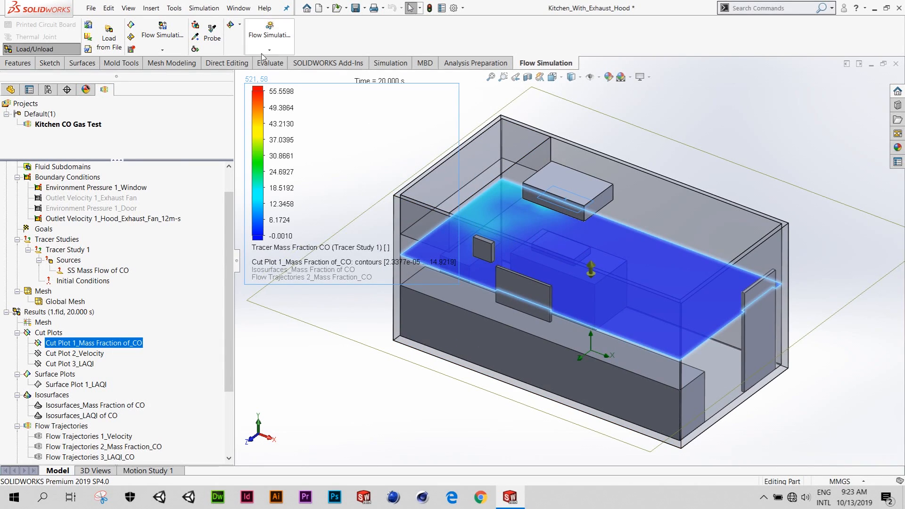
- Probe CO mass fraction values across the cut plot, including the area around the hood
left_click(213, 33)
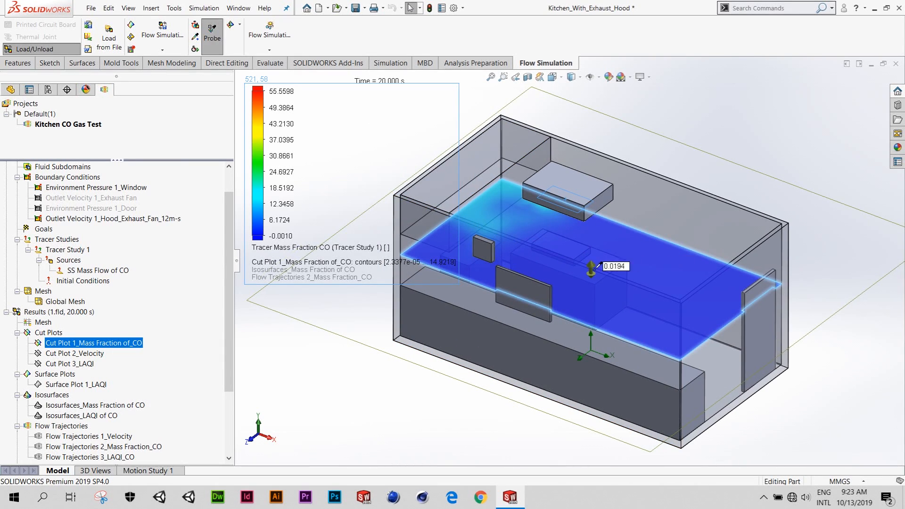
middle_click_drag(631, 274, 523, 225)
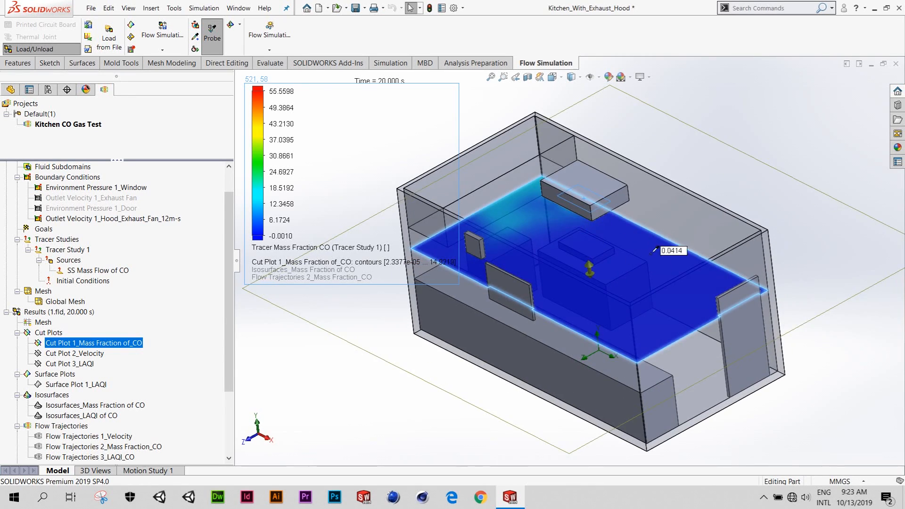
middle_click_drag(606, 249, 638, 257)
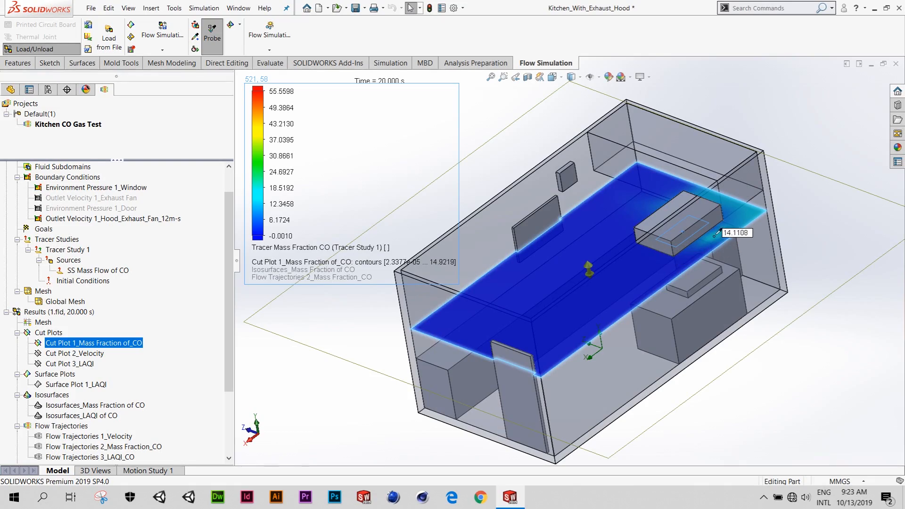
middle_click_drag(682, 236, 627, 276)
middle_click_drag(507, 211, 575, 274)
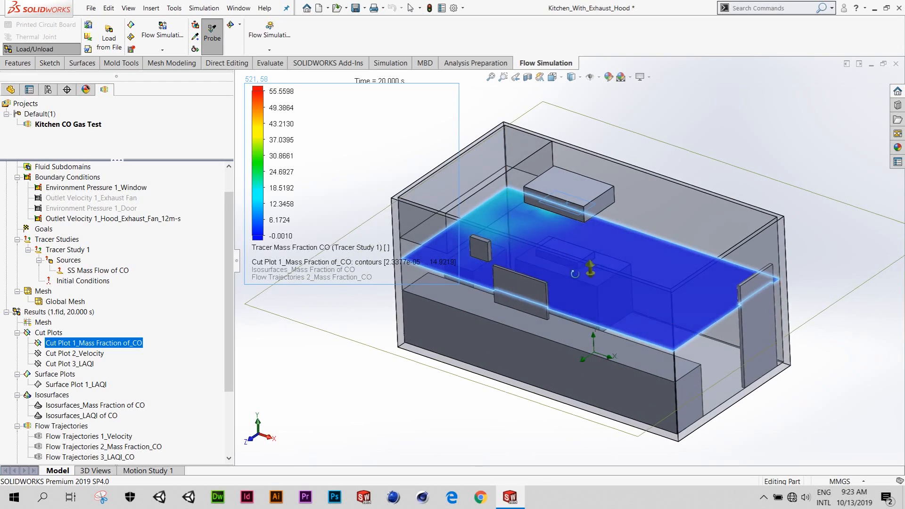
- Clear and hide the CO mass fraction cut plot and play the CO mass fraction flow trajectories
right_click(123, 348)
left_click(165, 176)
scroll(154, 400, "down", 2)
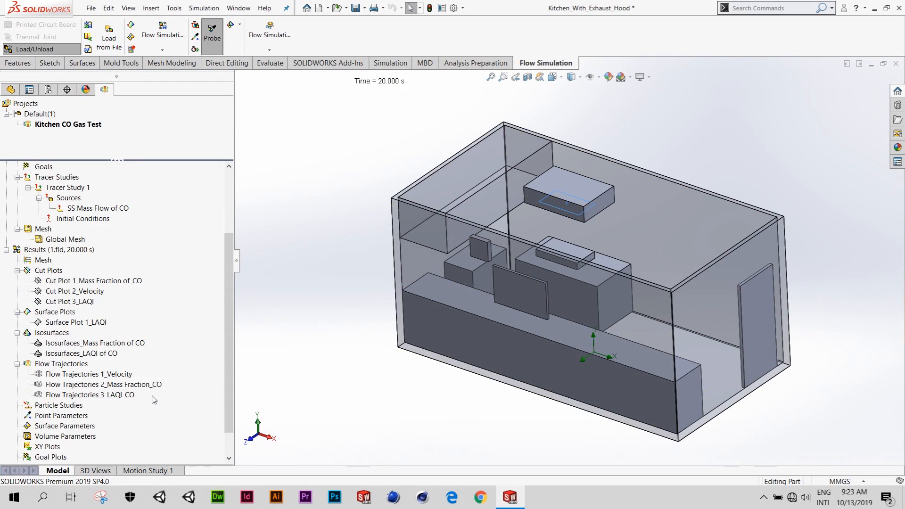
left_click(155, 386)
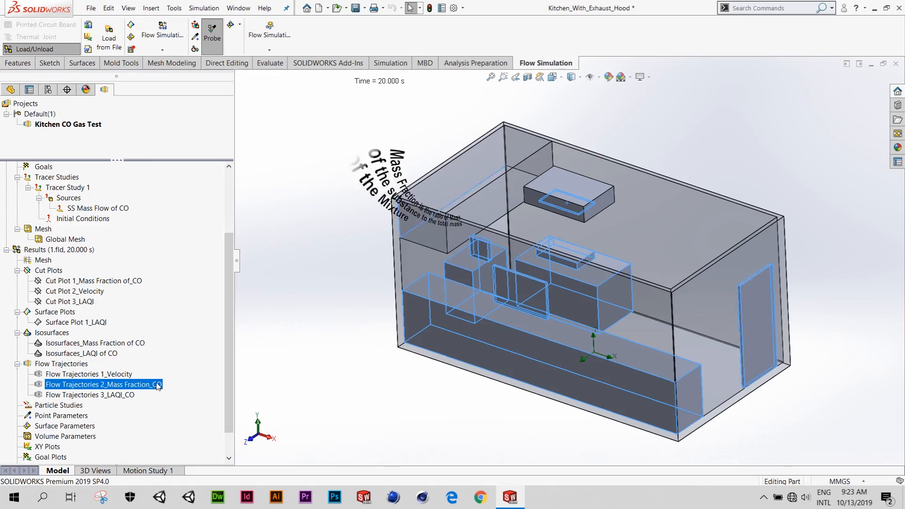
right_click(154, 386)
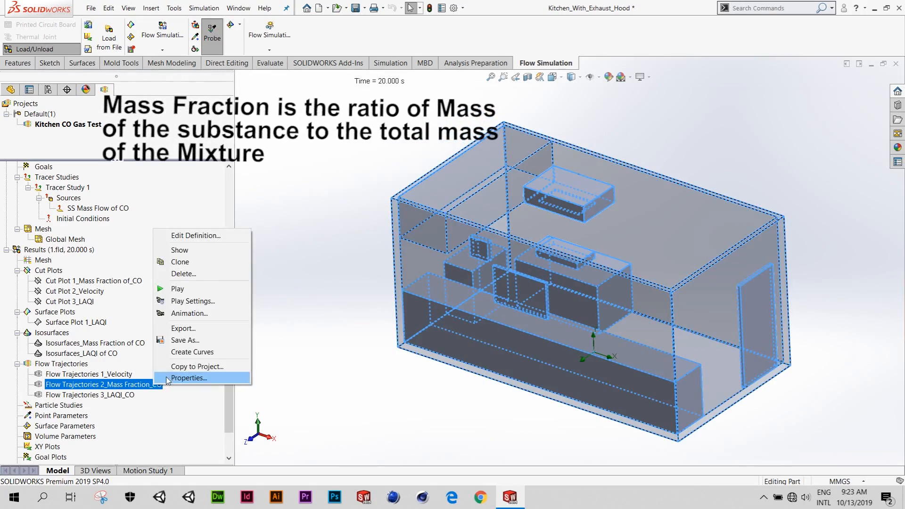
left_click(197, 290)
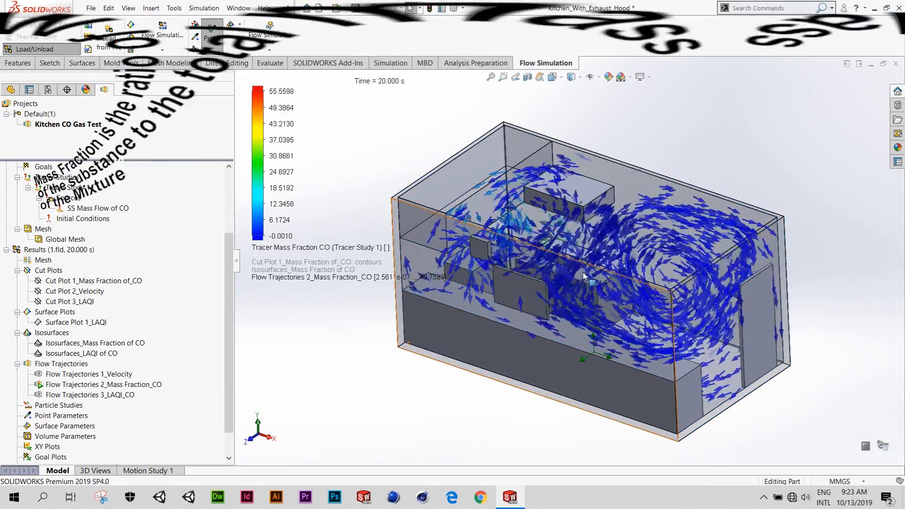
- Examine the animated CO mass fraction trajectories from several sides of the kitchen, and clear and hide them
middle_click_drag(388, 349, 576, 210)
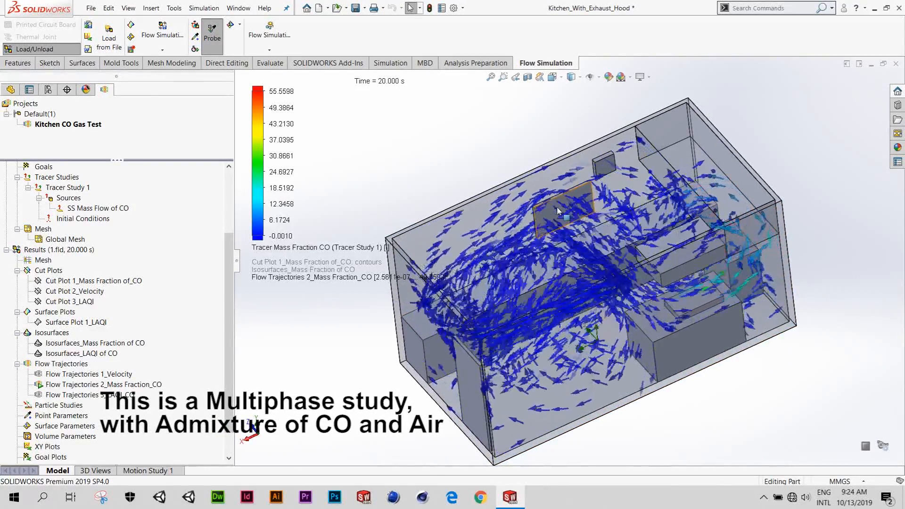
middle_click_drag(557, 211, 561, 264)
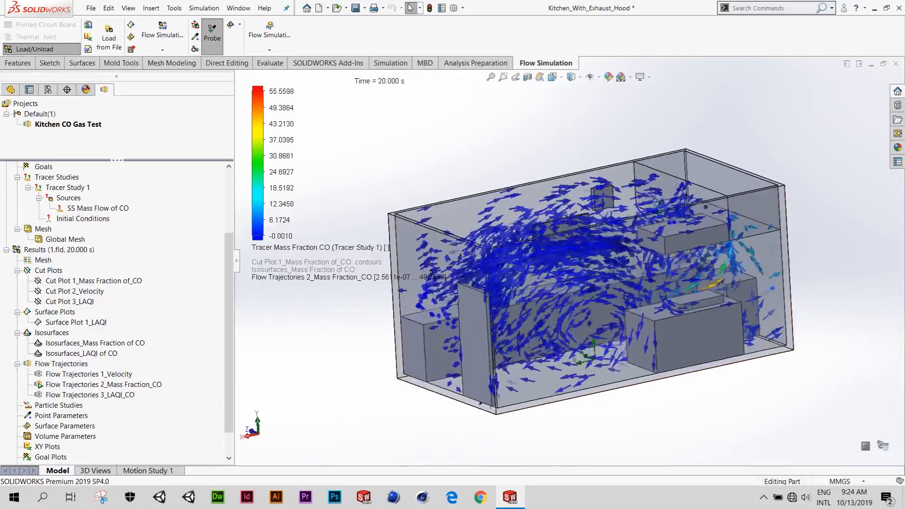
scroll(590, 283, "down", 5)
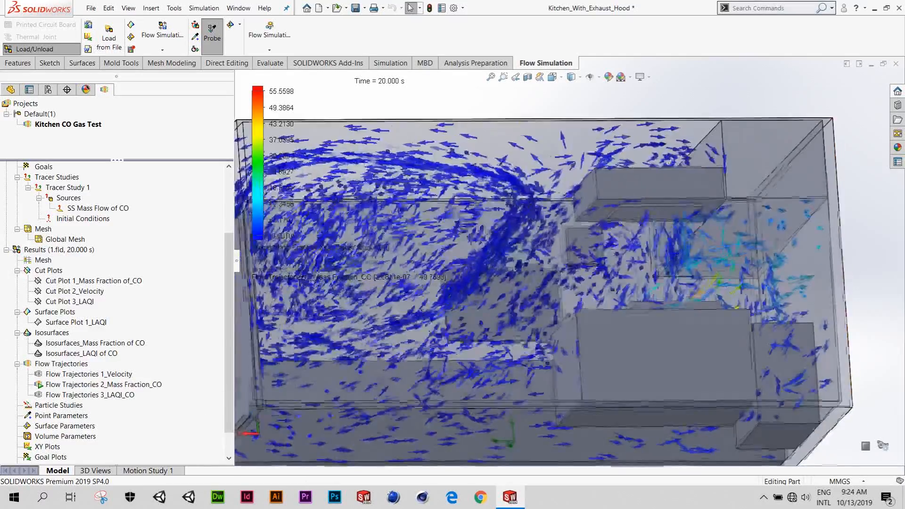
middle_click_drag(670, 219, 614, 372)
scroll(614, 372, "up", 5)
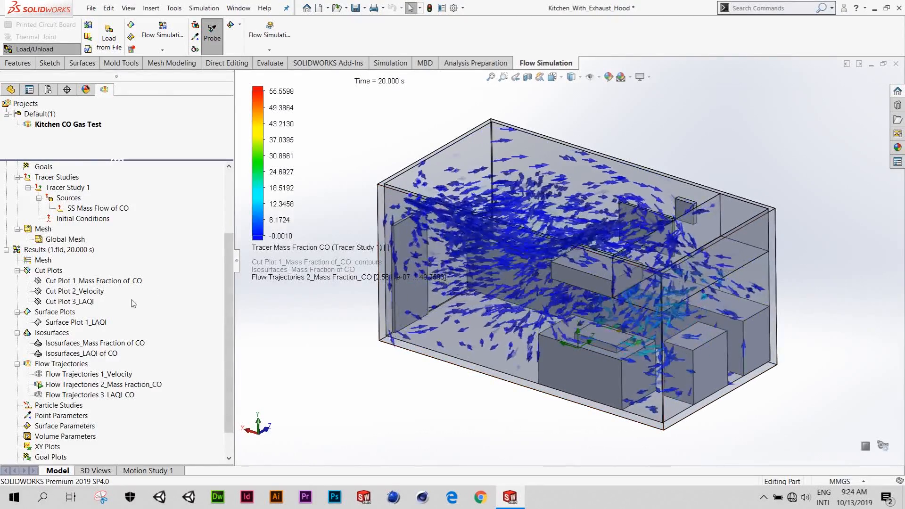
left_click(104, 384)
right_click(138, 384)
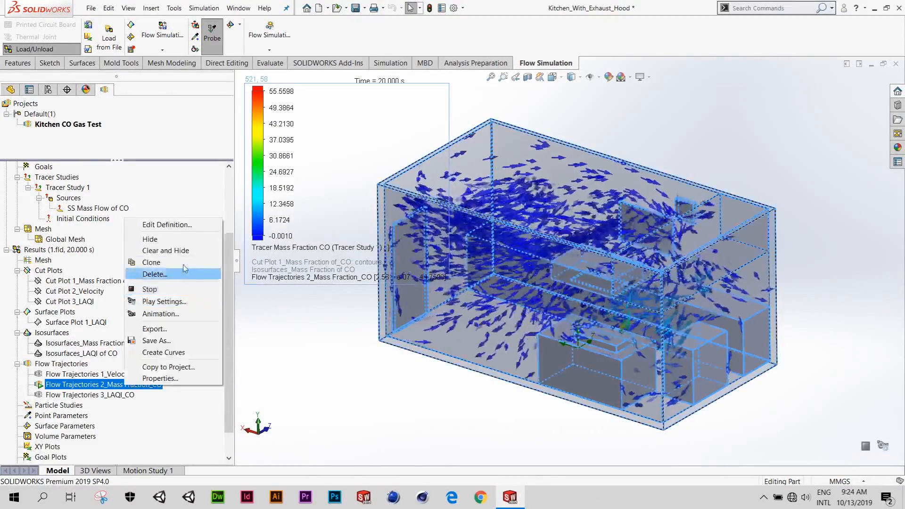
left_click(155, 250)
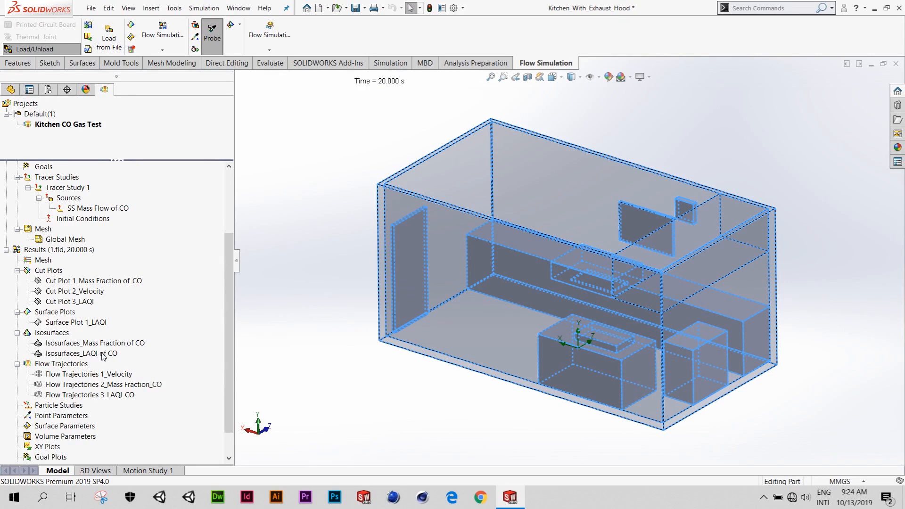
- Show the CO mass fraction isosurfaces and inspect the gas cloud around the stove and hood from several sides
right_click(115, 343)
left_click(142, 366)
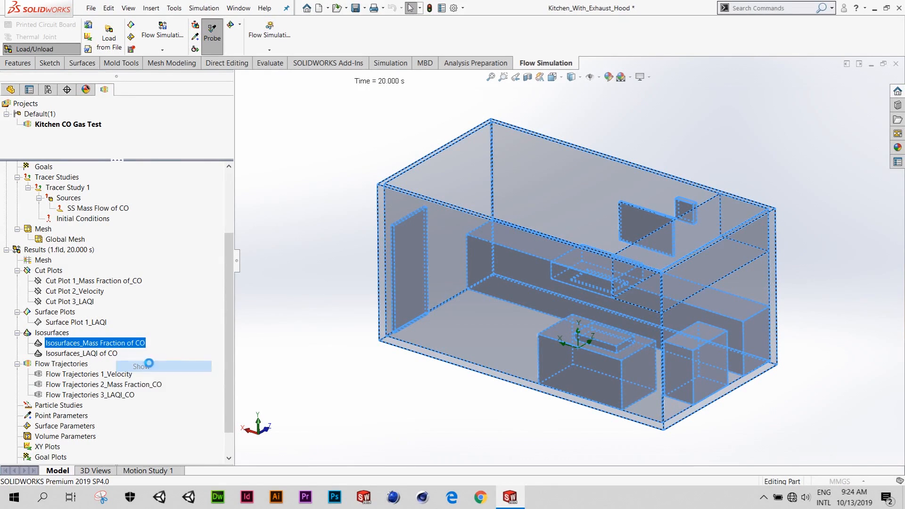
middle_click_drag(565, 311, 599, 311)
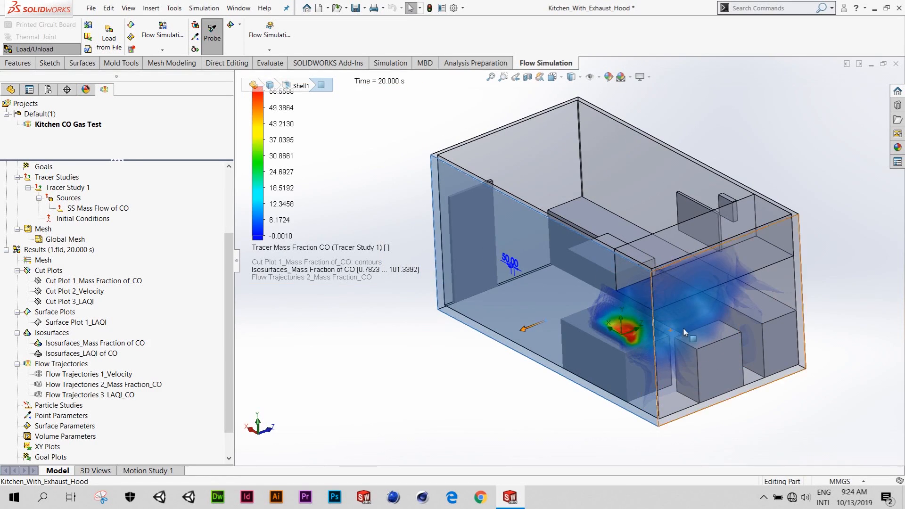
middle_click_drag(688, 335, 524, 368)
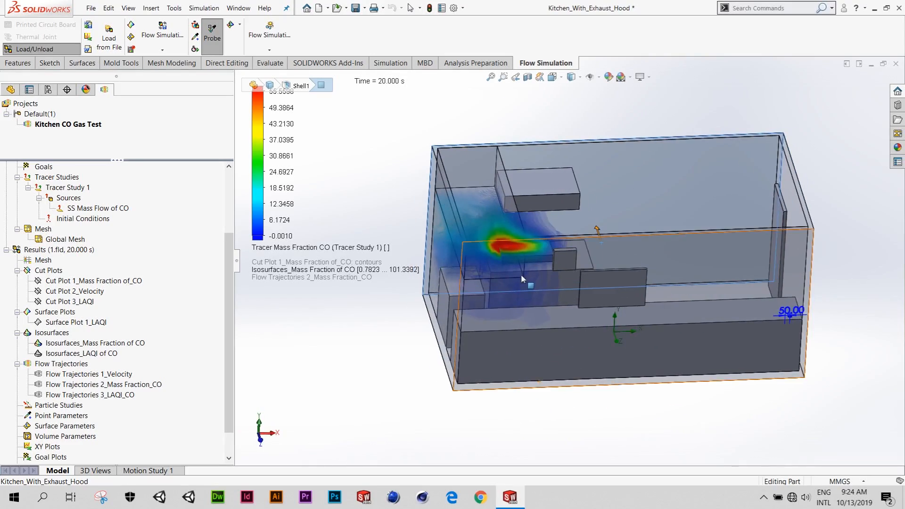
middle_click_drag(521, 274, 649, 360)
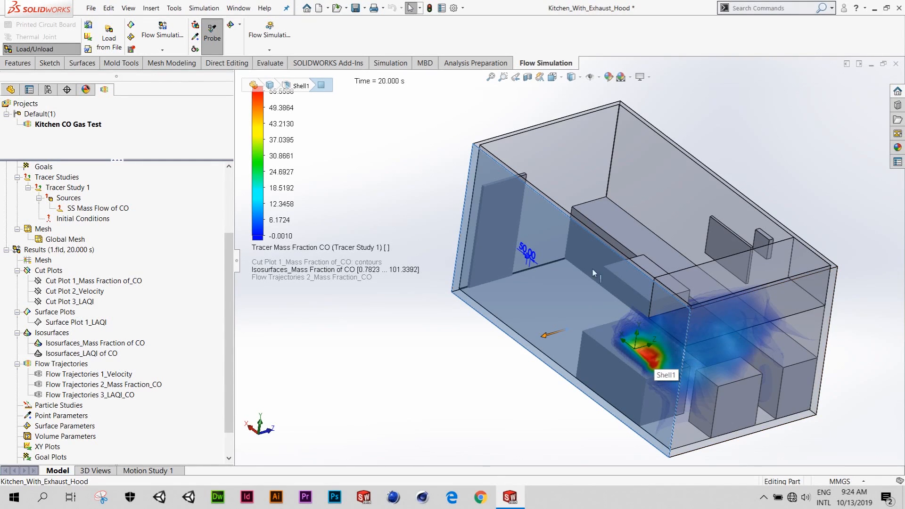
middle_click_drag(703, 329, 552, 325)
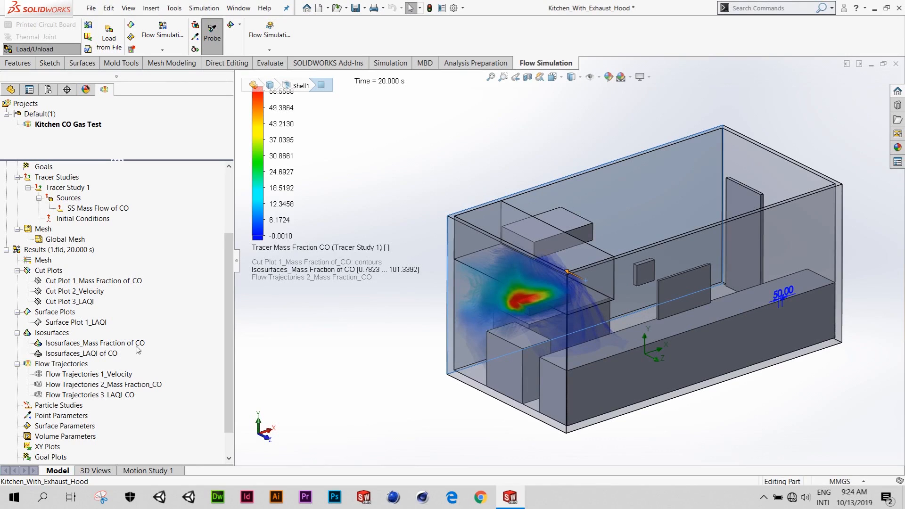
- Play the CO mass fraction flow trajectories together with the displayed isosurfaces
left_click(144, 386)
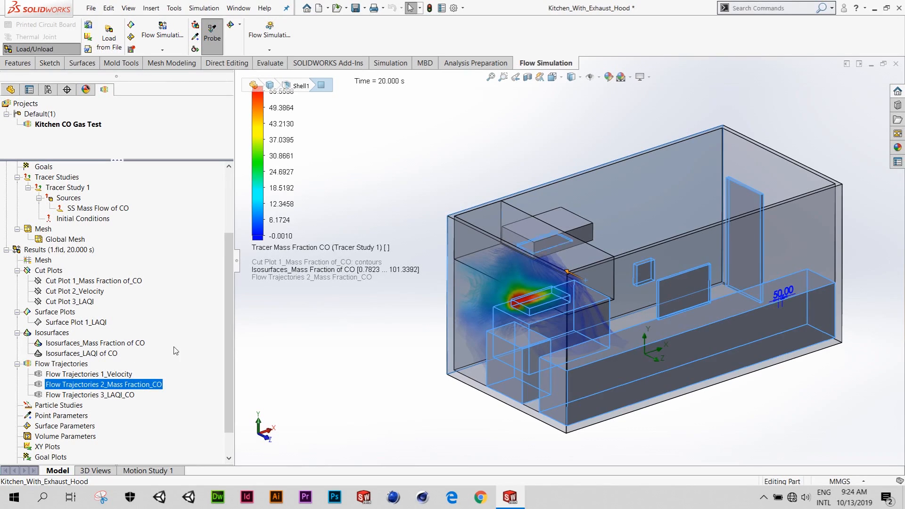
right_click(144, 386)
left_click(166, 288)
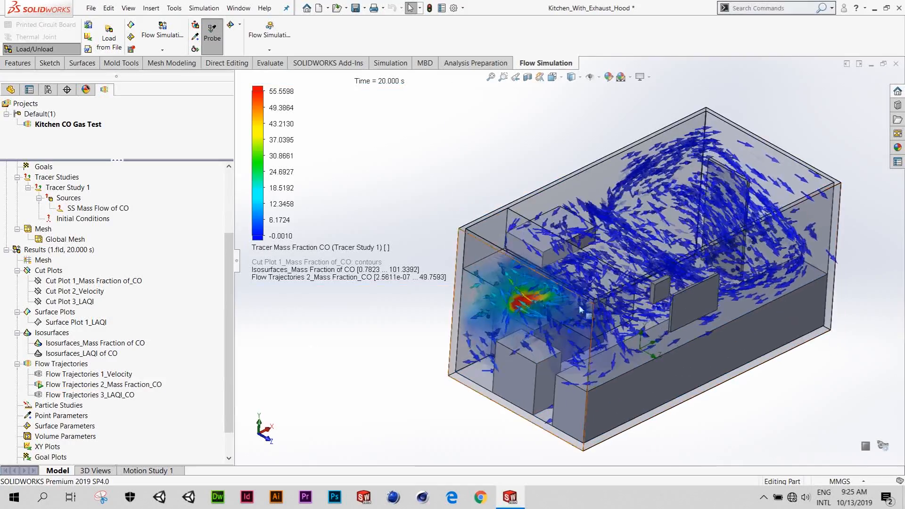
- Examine how the moving trajectories carry the CO cloud between the stove, the hood and the rest of the kitchen
scroll(566, 316, "down", 5)
scroll(578, 304, "down", 5)
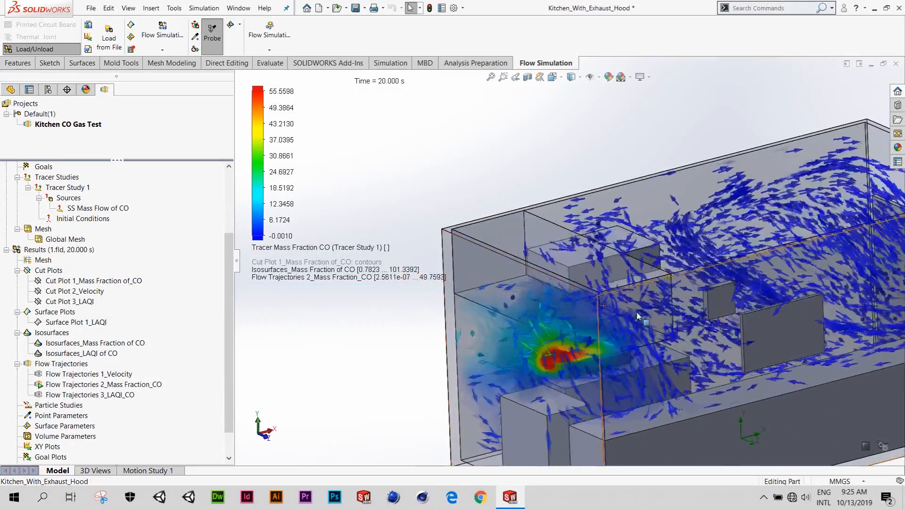
scroll(583, 245, "up", 8)
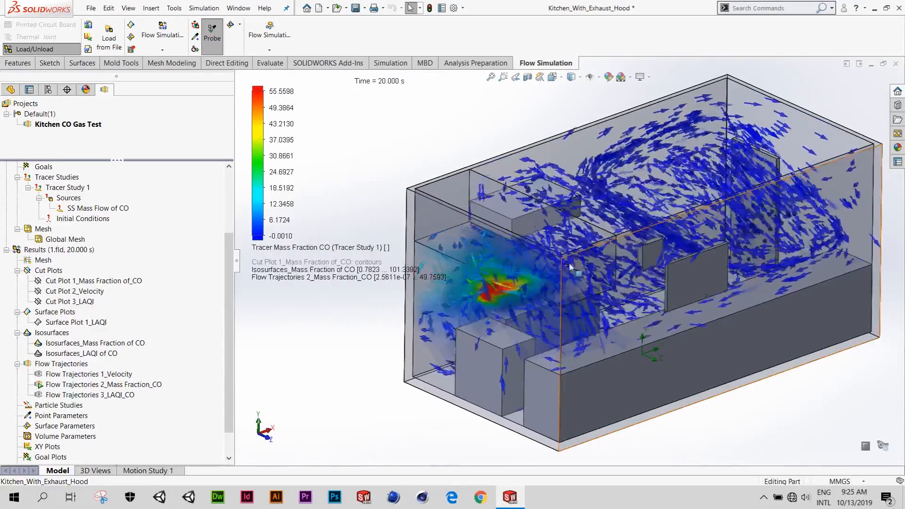
middle_click_drag(580, 245, 612, 290)
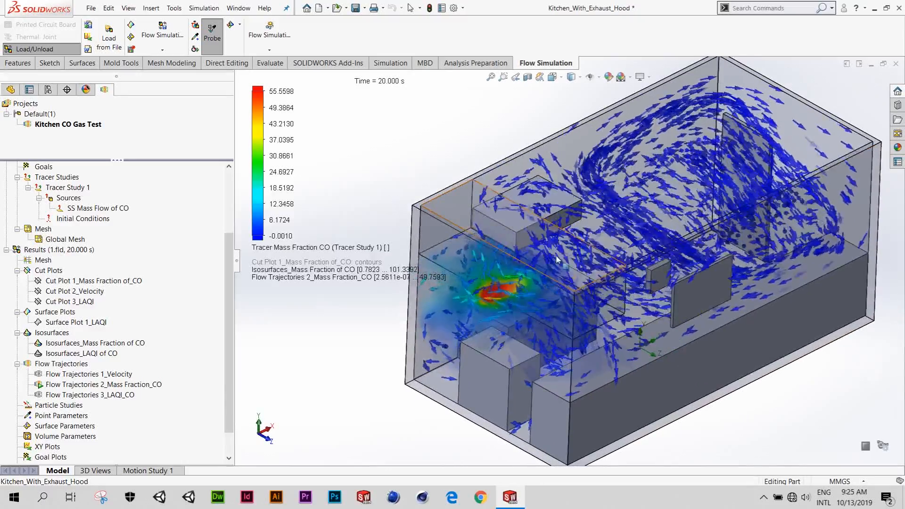
middle_click_drag(342, 276, 580, 246)
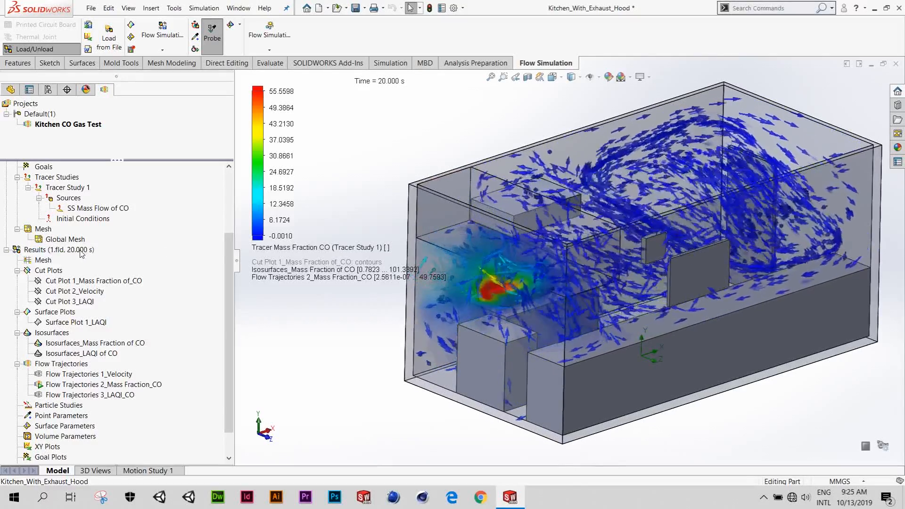
middle_click_drag(521, 287, 415, 270)
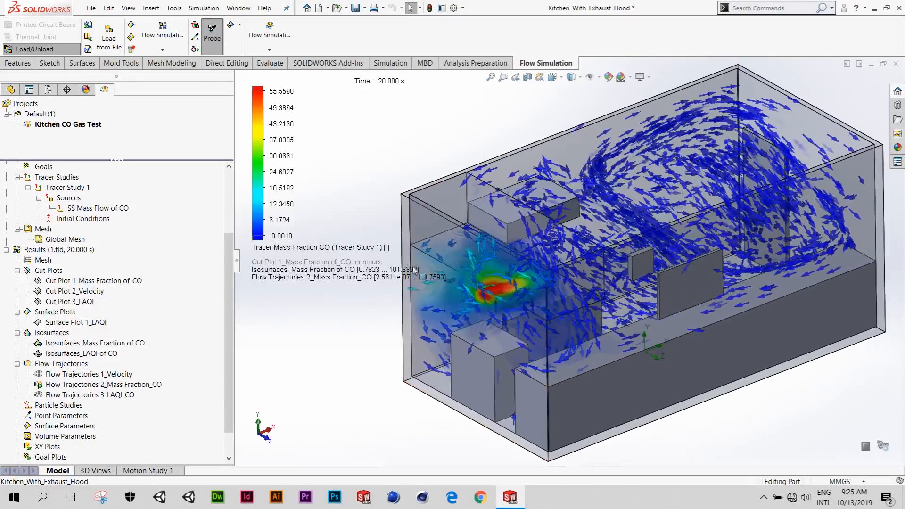
middle_click_drag(527, 276, 585, 269)
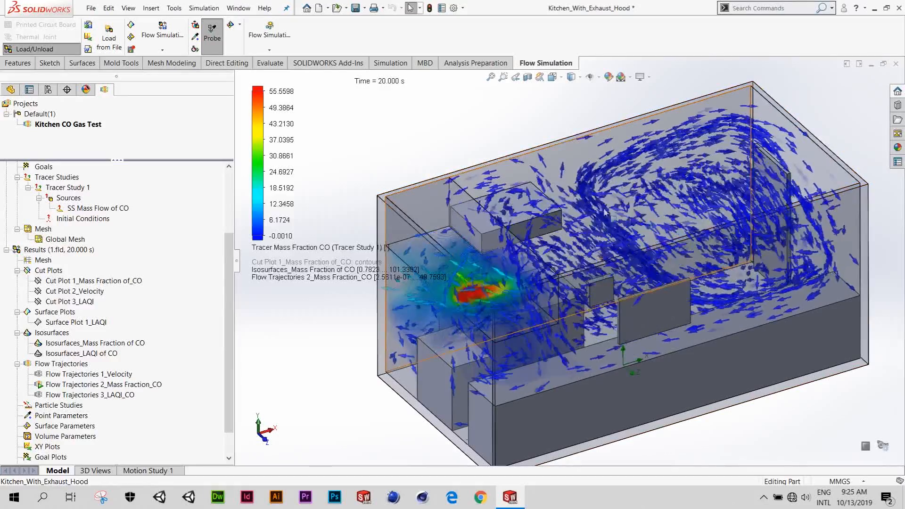
middle_click_drag(581, 262, 603, 239, "ctrl")
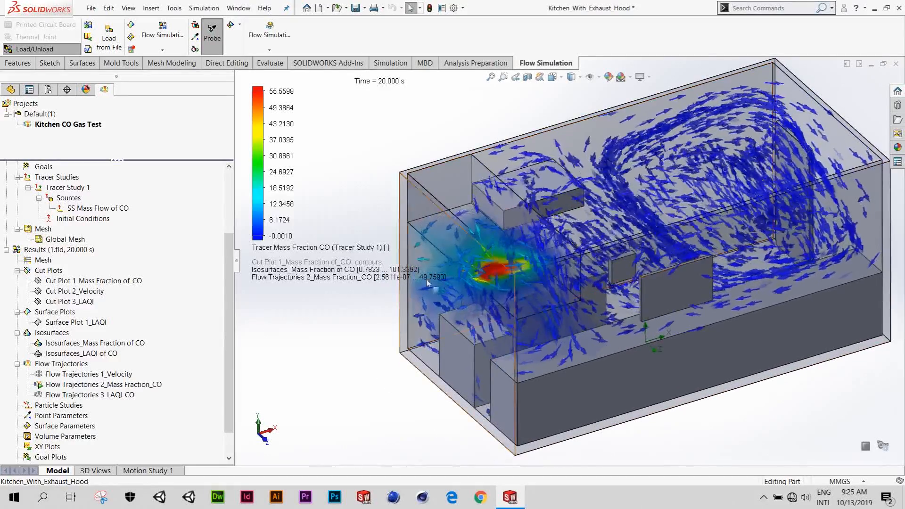
- Clear and hide both the CO mass fraction isosurfaces and the CO mass fraction flow trajectories
right_click(138, 344)
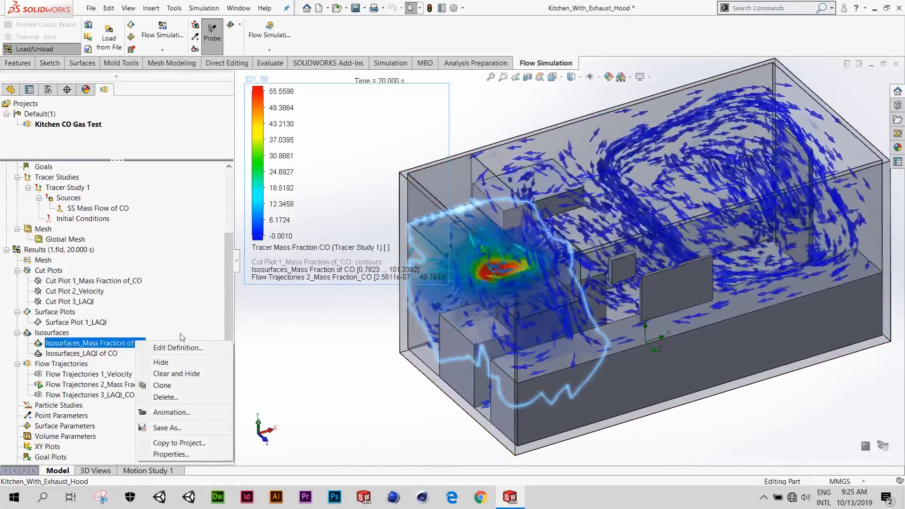
left_click(178, 373)
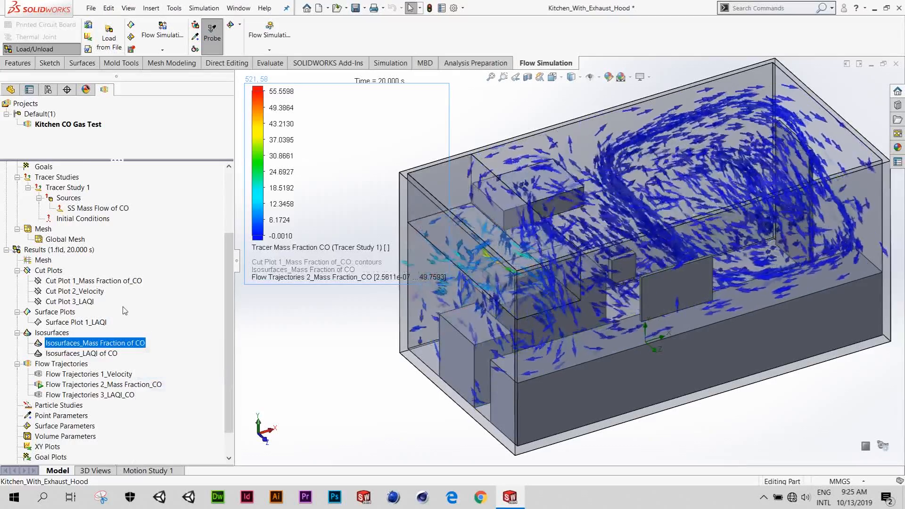
scroll(125, 311, "down", 1)
left_click(138, 354)
right_click(138, 355)
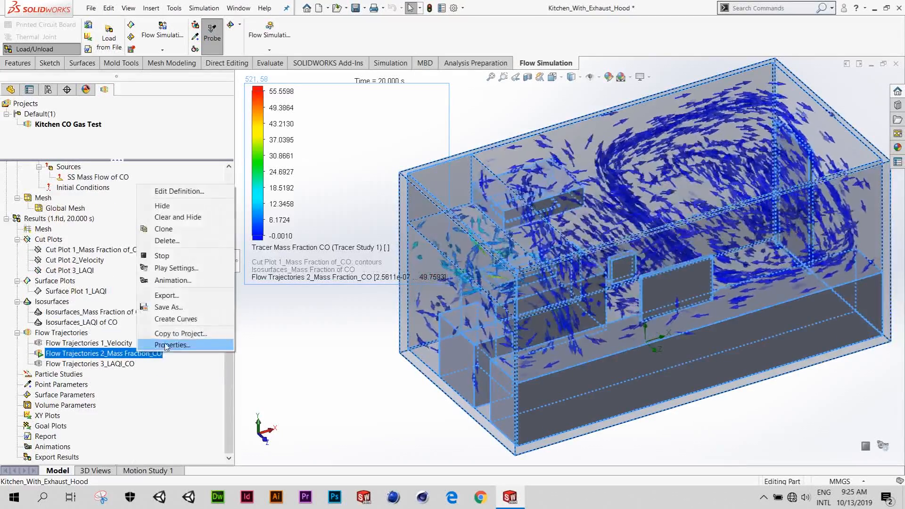
left_click(196, 218)
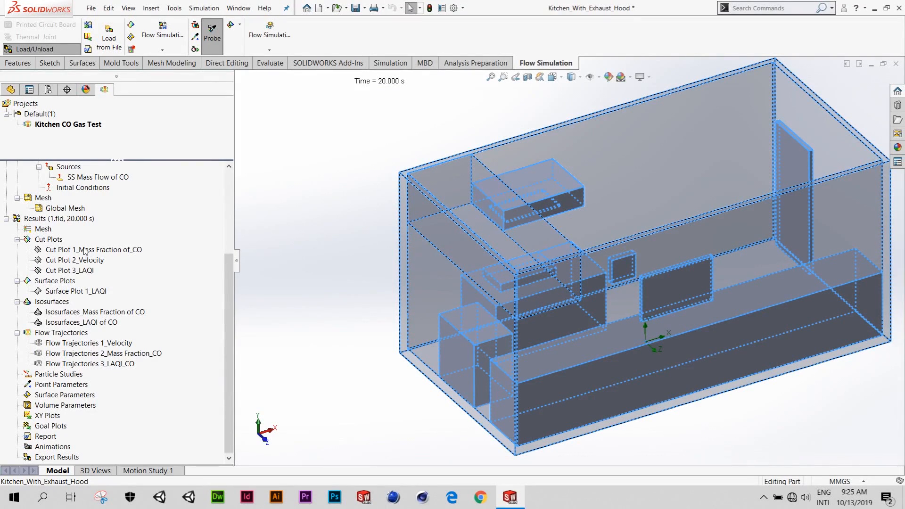
- Review the definition of the SS Mass Flow of CO source in Tracer Study 1 and close it without changes
scroll(84, 251, "up", 4)
right_click(72, 284)
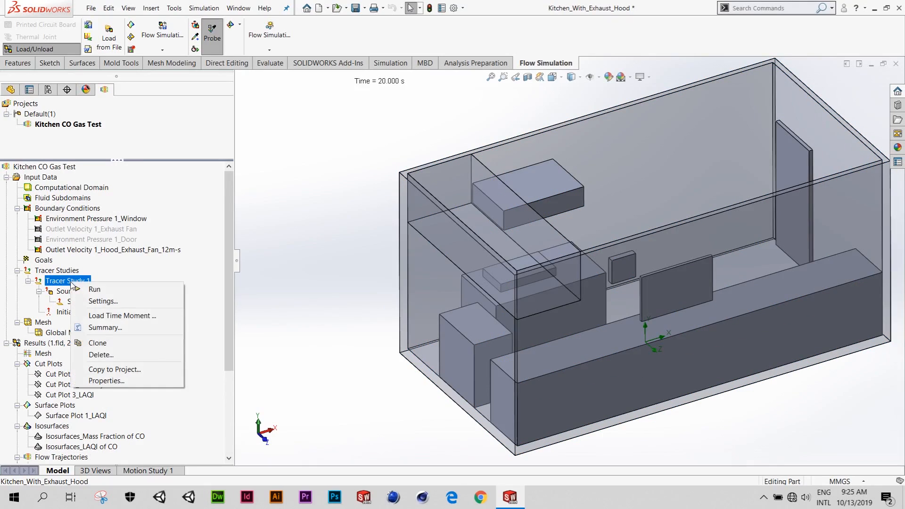
left_click(67, 271)
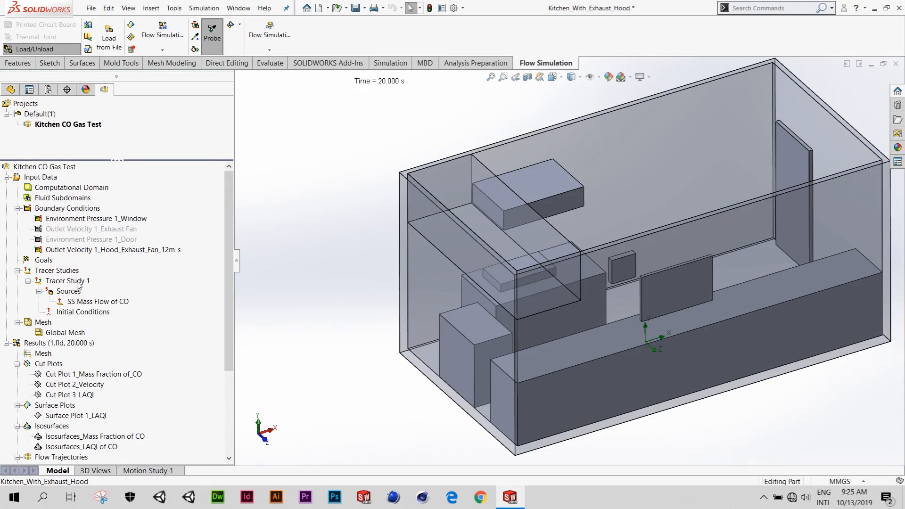
right_click(117, 303)
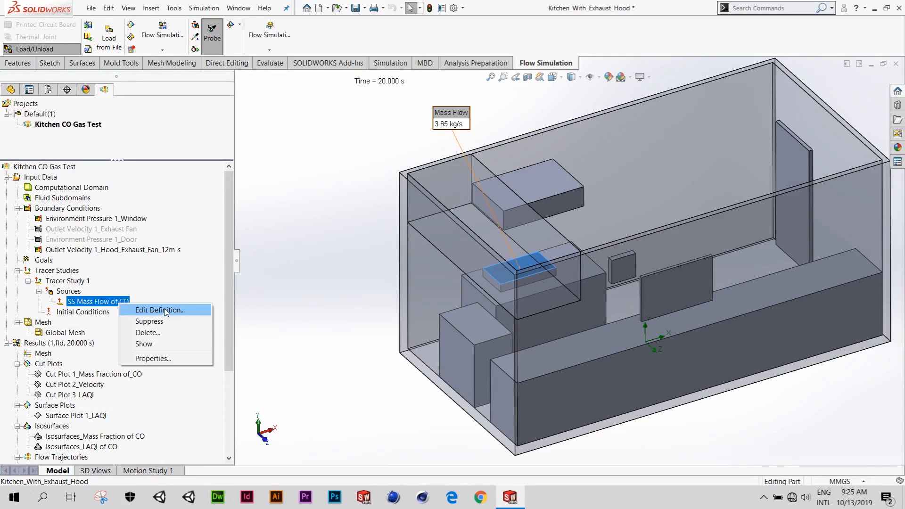
left_click(172, 290)
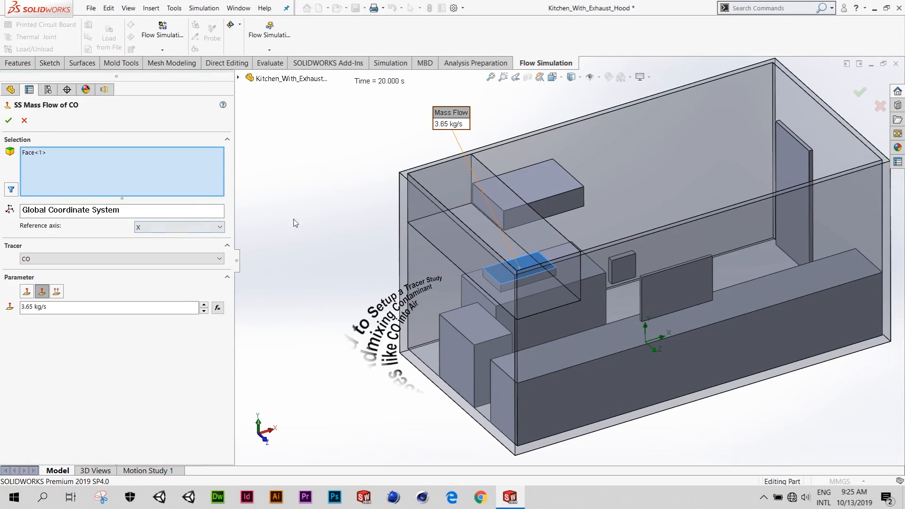
scroll(534, 269, "down", 2)
scroll(534, 269, "up", 3)
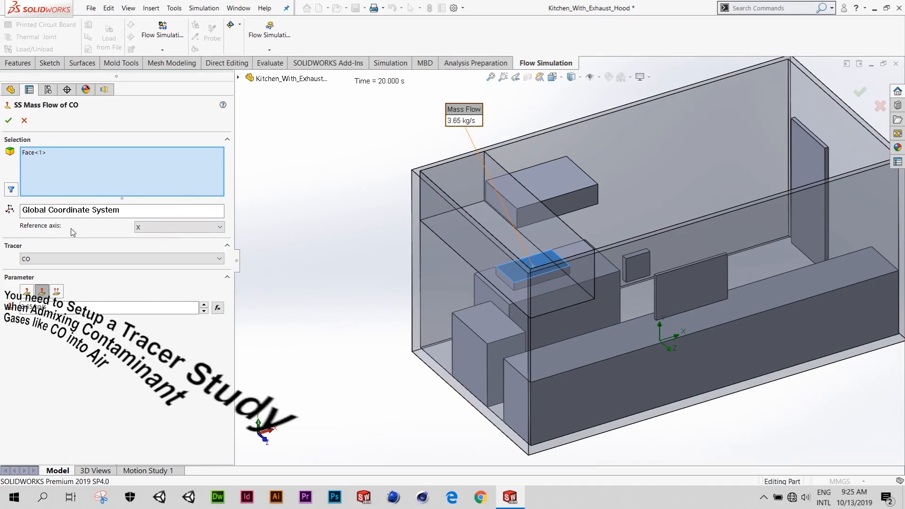
left_click(43, 292)
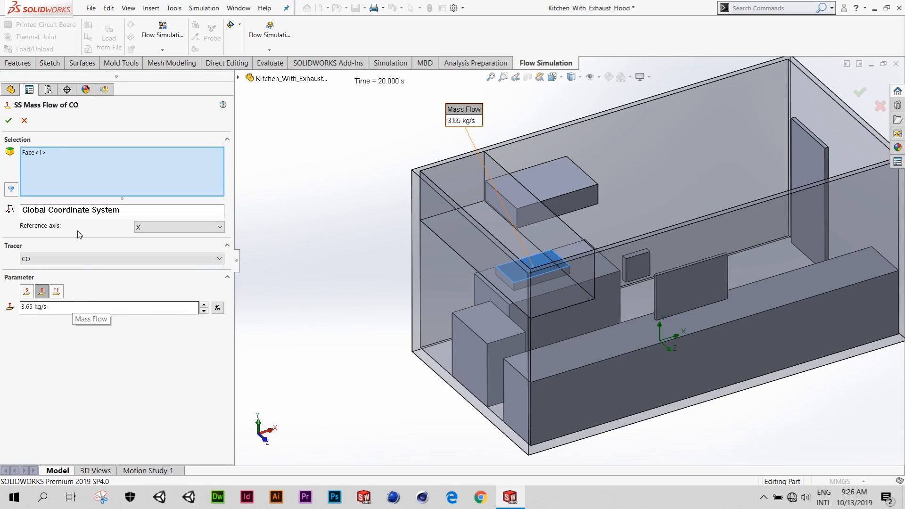
left_click(24, 121)
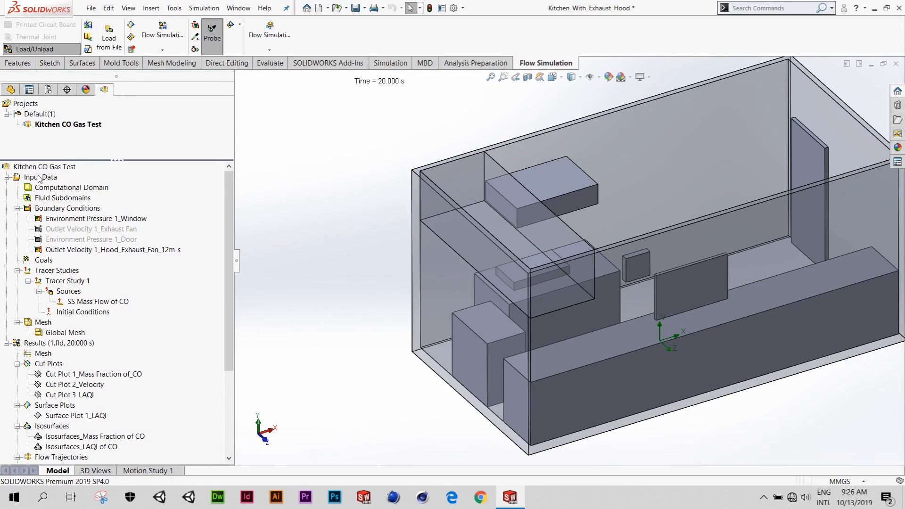
- Review the summary of Tracer Study 1 down to the CRE of CO result, and close it
right_click(76, 282)
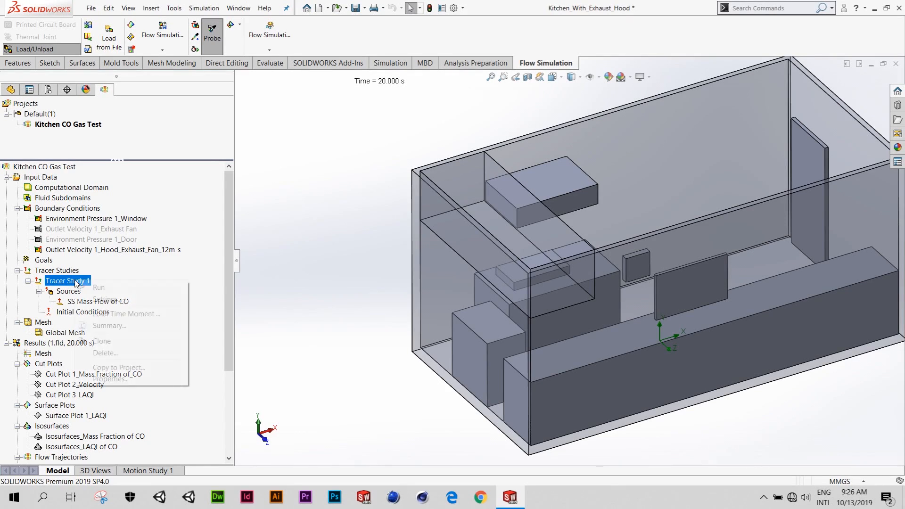
left_click(143, 326)
scroll(585, 235, "down", 5)
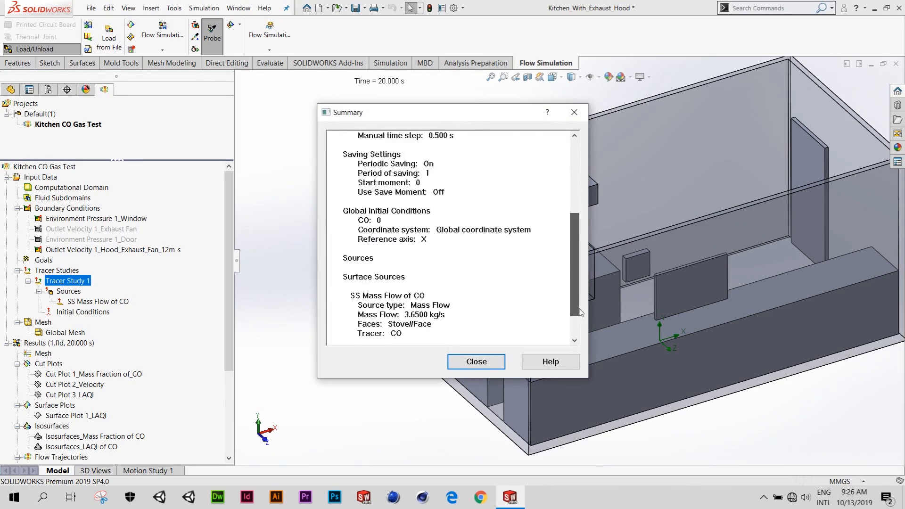
left_click_drag(473, 117, 261, 109)
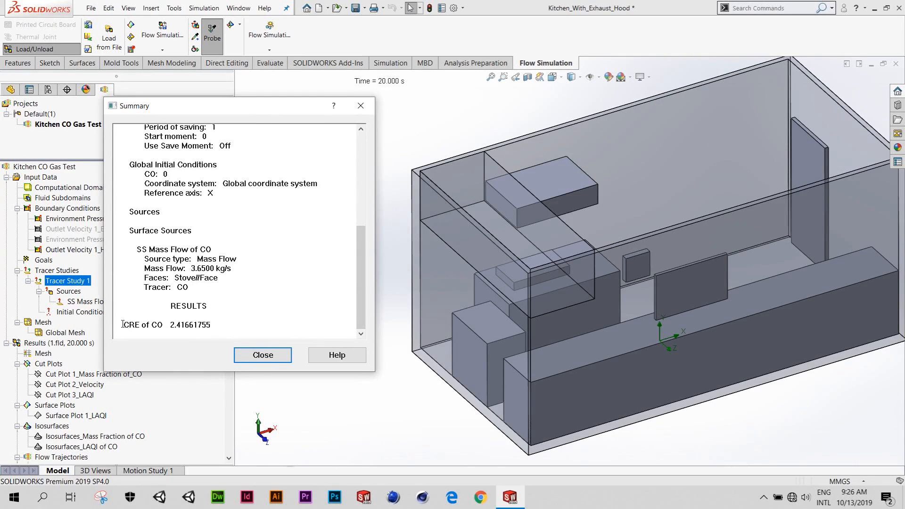
double_click(153, 324)
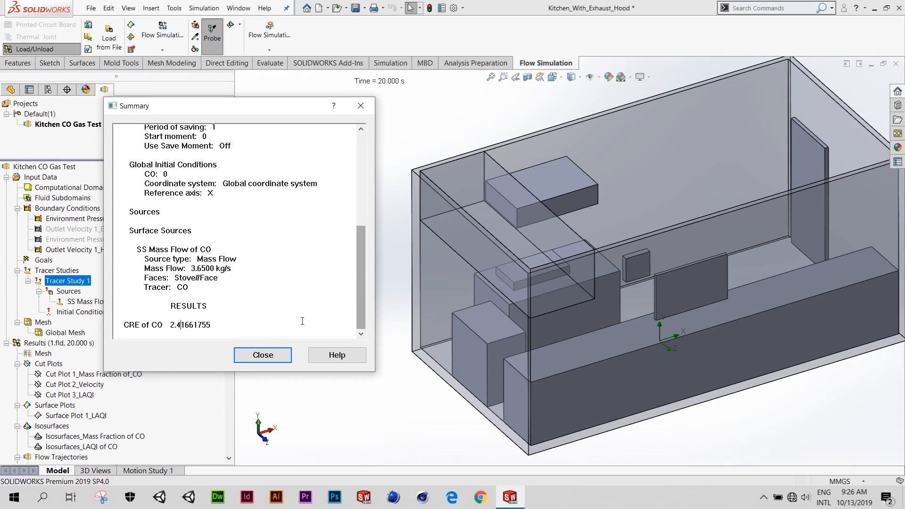
left_click(263, 355)
scroll(555, 255, "up", 1)
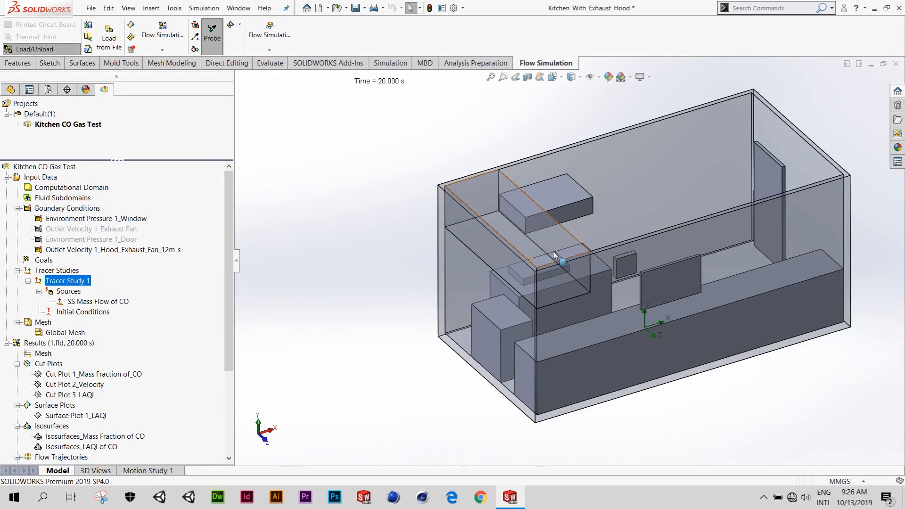
middle_click_drag(572, 241, 525, 249, "ctrl")
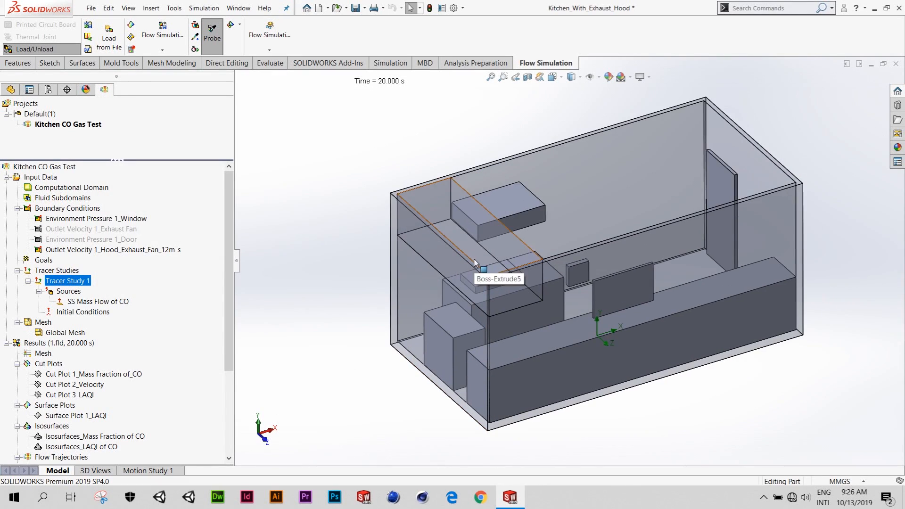